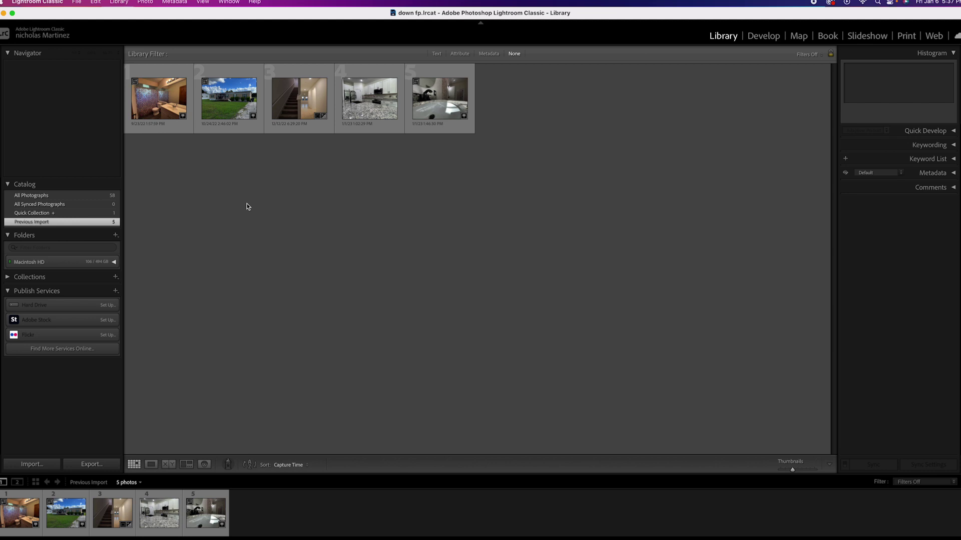
pyautogui.press('XF86MonBrightnessUp')
pyautogui.press('XF86MonBrightnessUp')
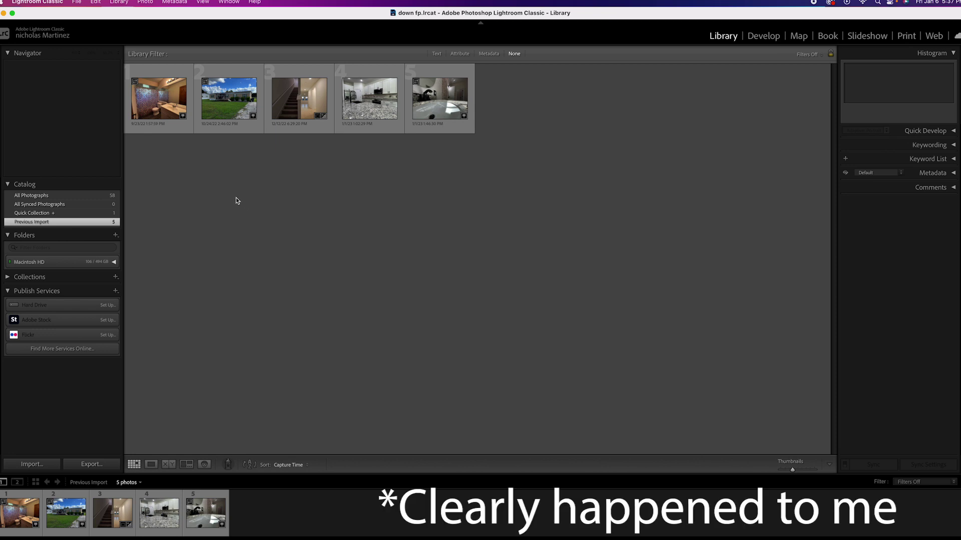
# Open the bathroom photo for developing and apply automatic tone settings.
pyautogui.doubleClick(161, 93)
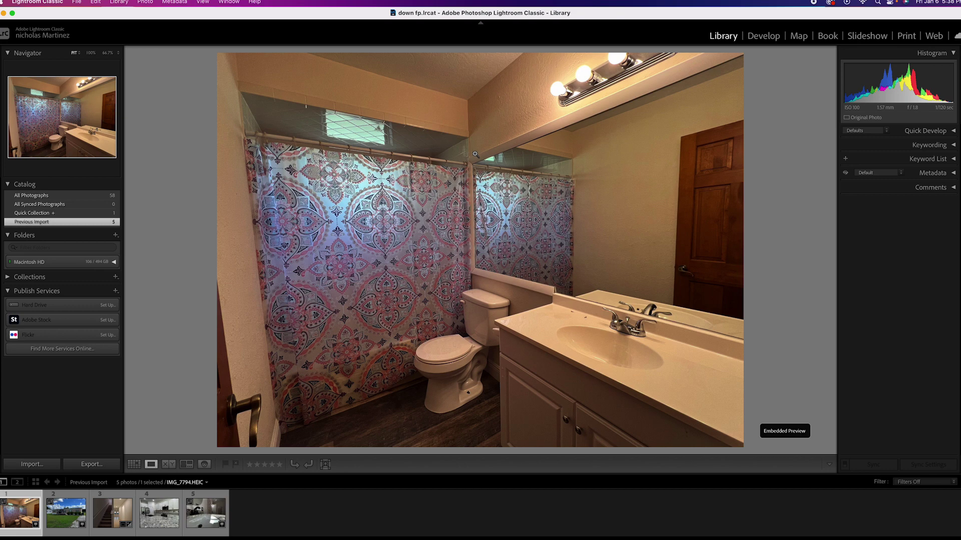
pyautogui.click(763, 36)
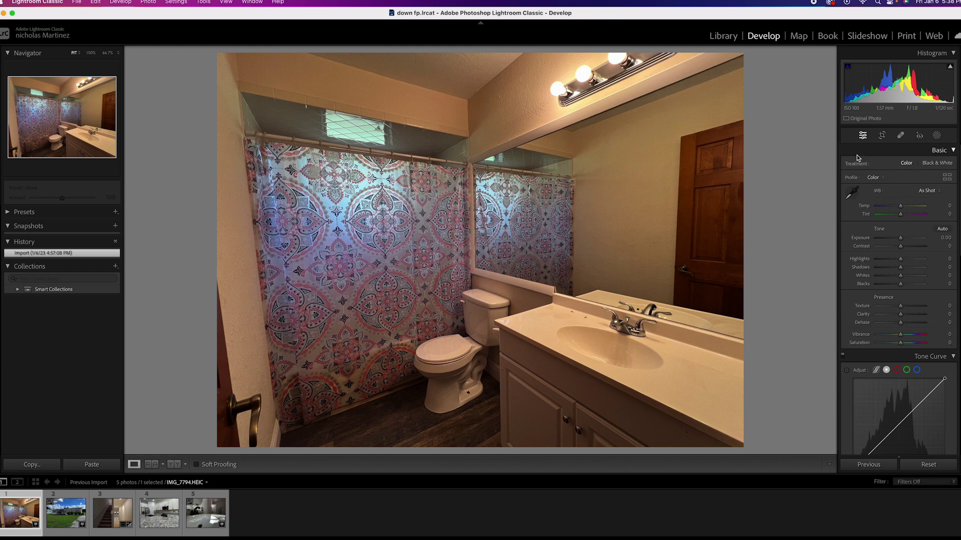
pyautogui.click(942, 230)
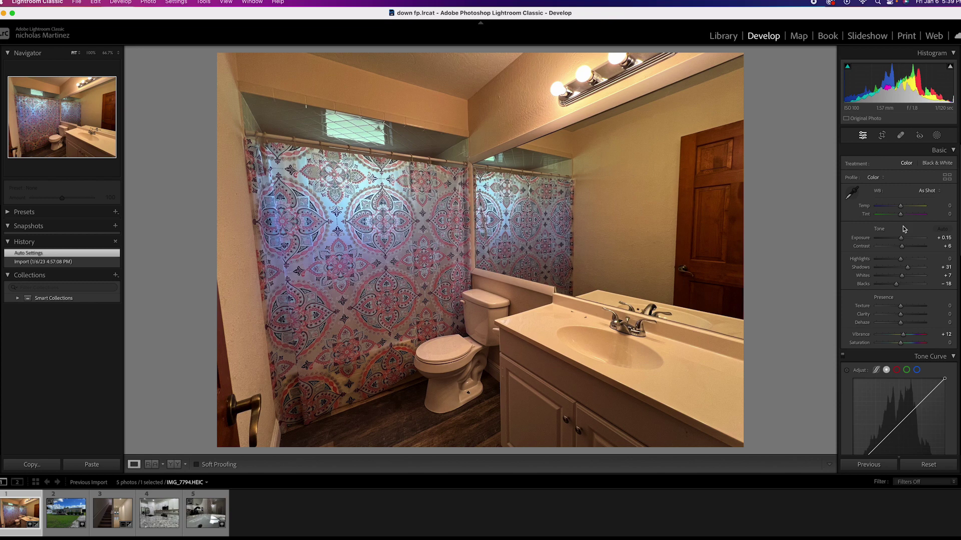
# Set the bathroom photo's exposure to +1.05, highlights to -69, shadows to +71 and blacks to +6.
pyautogui.moveTo(903, 239); pyautogui.dragTo(904, 239)
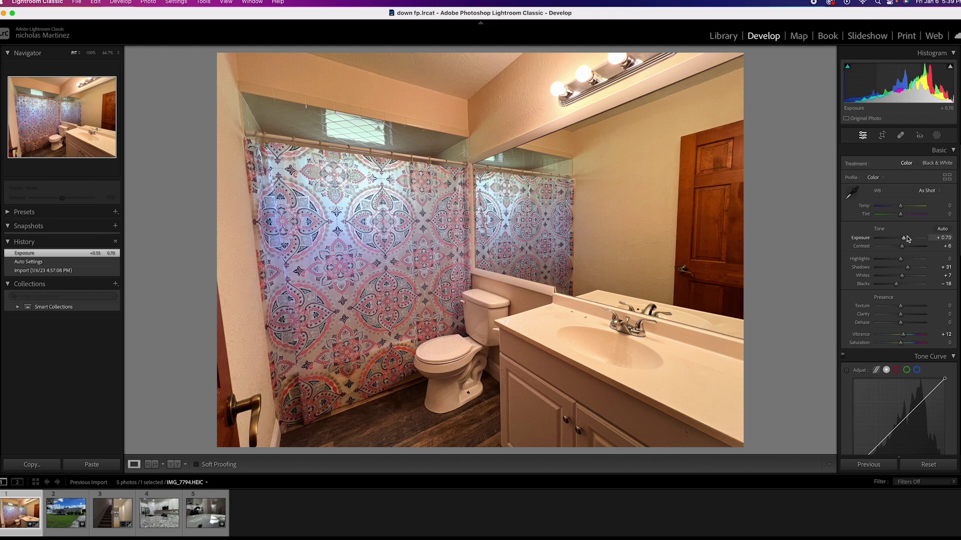
pyautogui.click(906, 236)
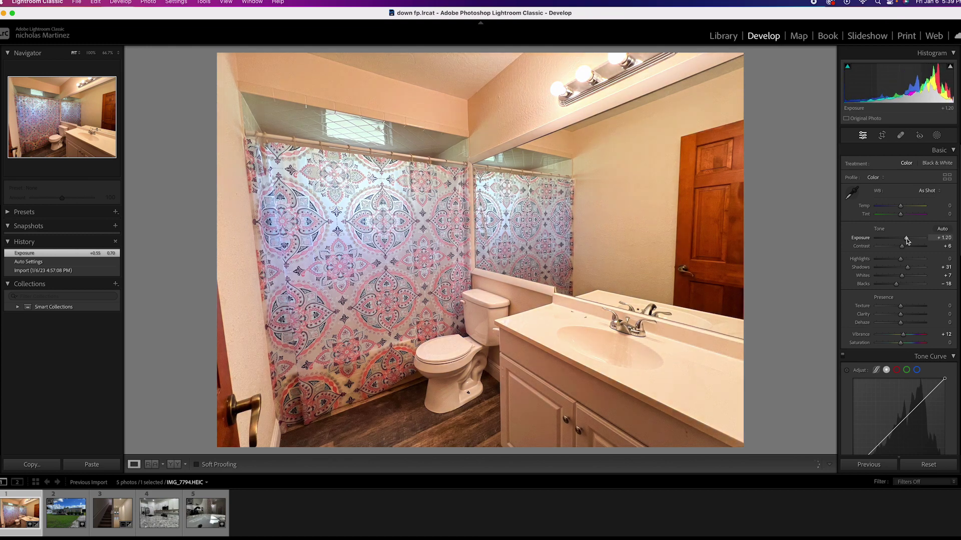
pyautogui.moveTo(906, 238); pyautogui.dragTo(883, 261)
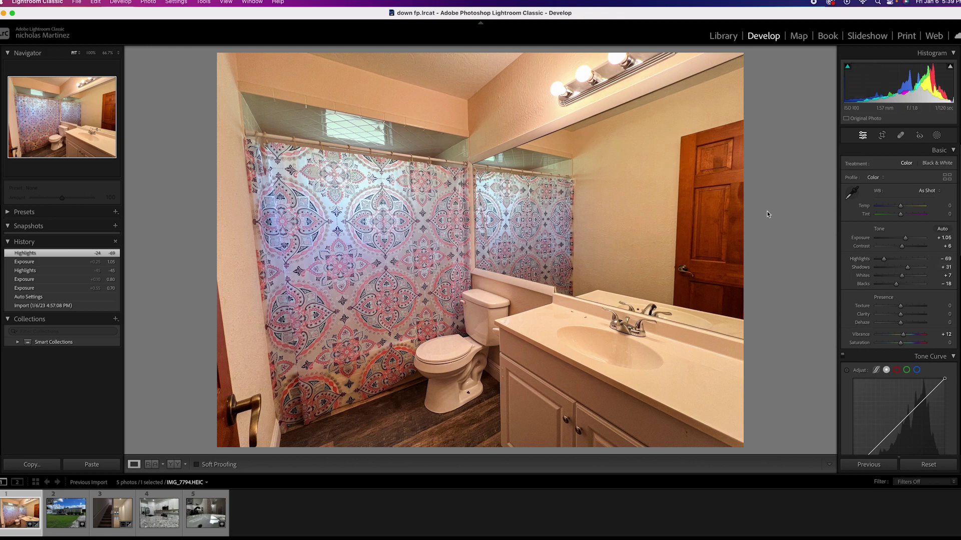
pyautogui.moveTo(907, 269); pyautogui.dragTo(917, 269)
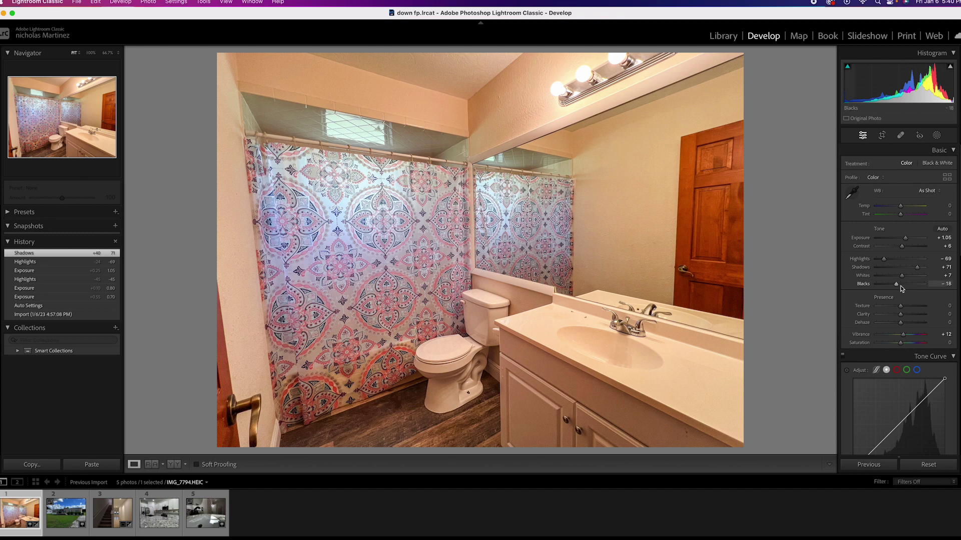
pyautogui.moveTo(899, 287); pyautogui.dragTo(926, 285)
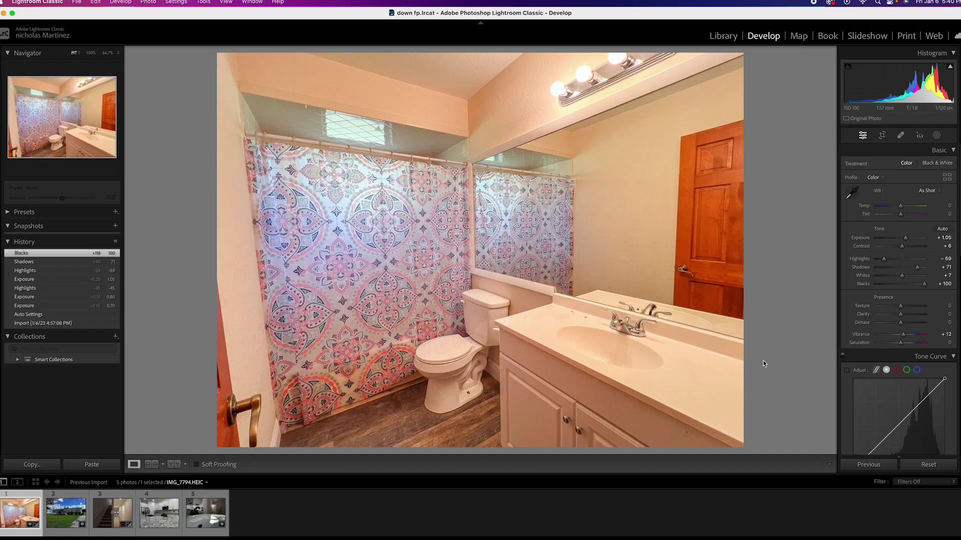
pyautogui.moveTo(925, 285); pyautogui.dragTo(902, 288)
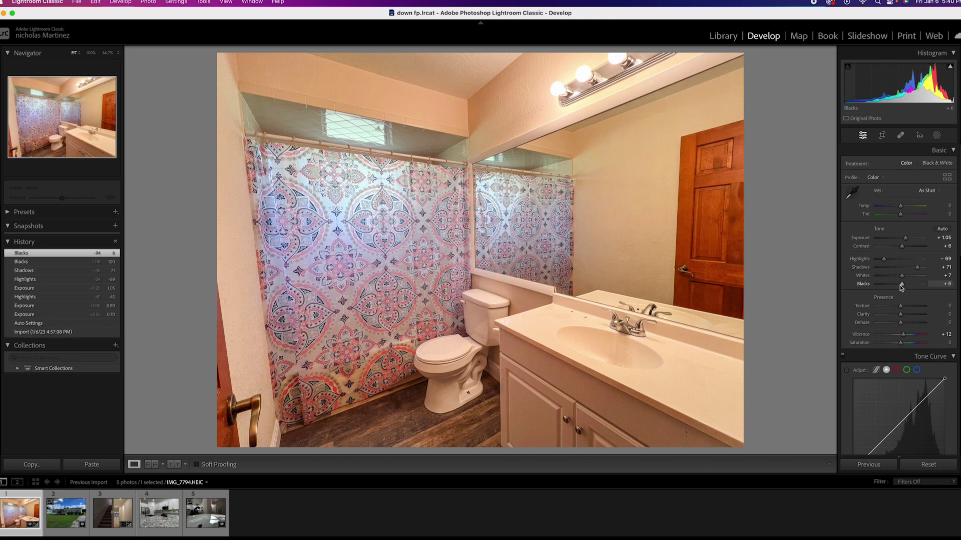
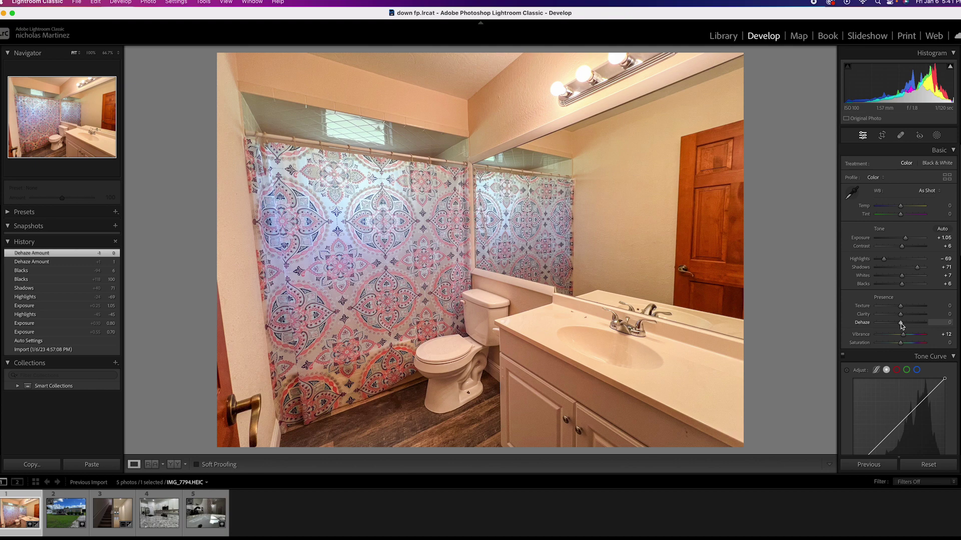
# Set the bathroom photo's Dehaze to -15, Texture to +10 and Clarity to +27.
pyautogui.moveTo(901, 325); pyautogui.dragTo(897, 326)
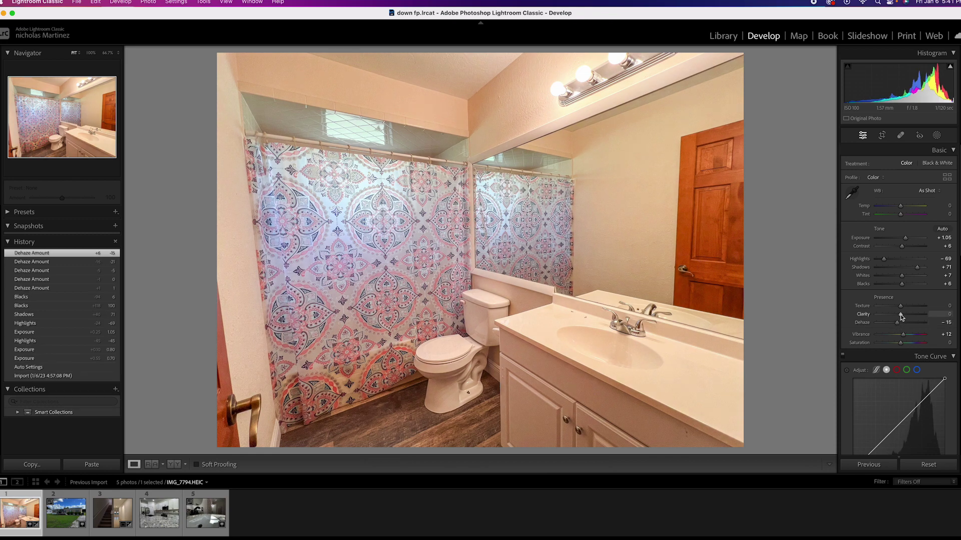
pyautogui.moveTo(900, 316); pyautogui.dragTo(908, 315)
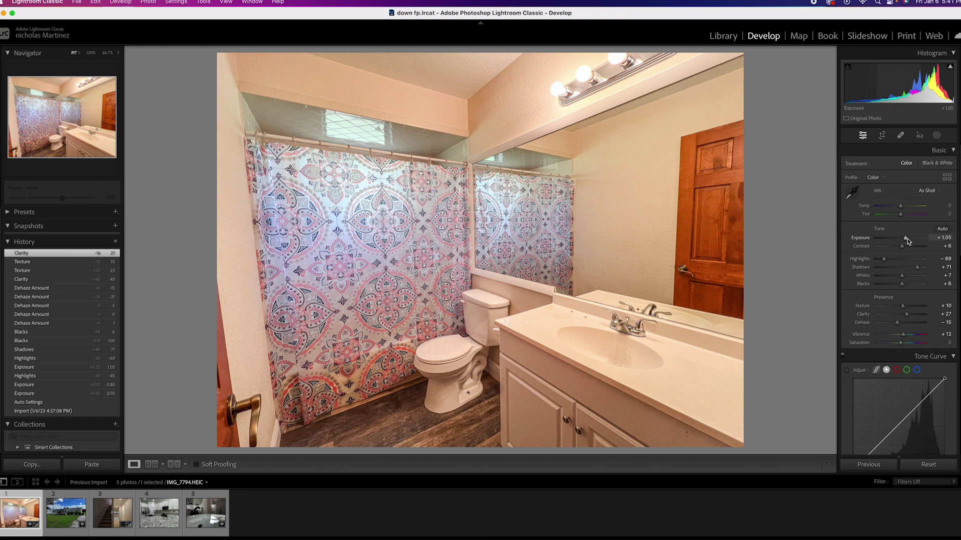
# Try small changes to the bathroom photo's overall saturation and return it to 0.
pyautogui.scroll(-6, 908, 241)
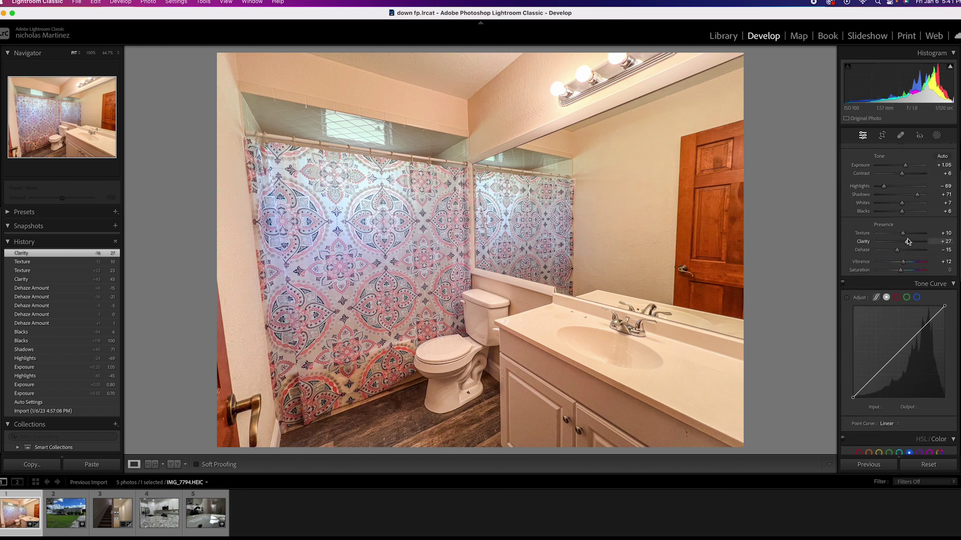
pyautogui.scroll(-5, 906, 239)
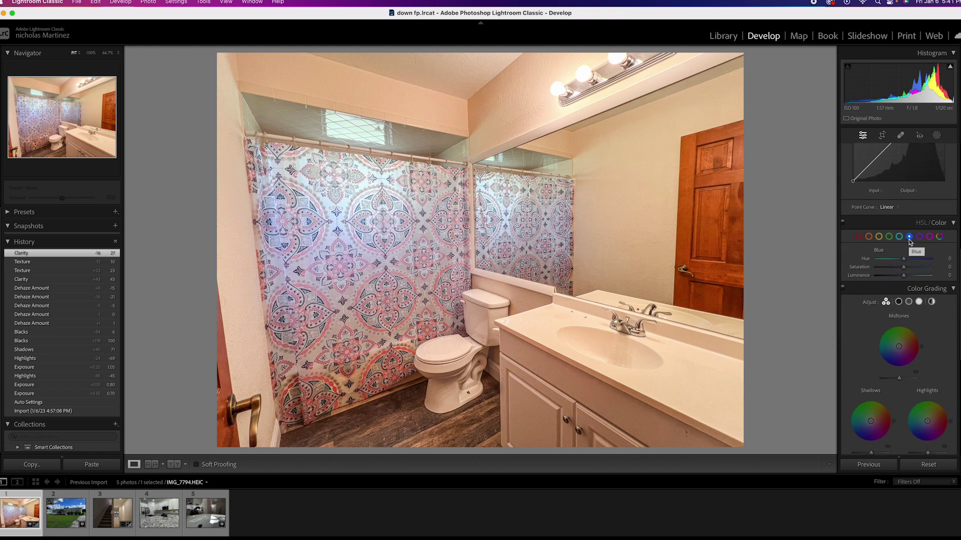
pyautogui.scroll(7, 909, 240)
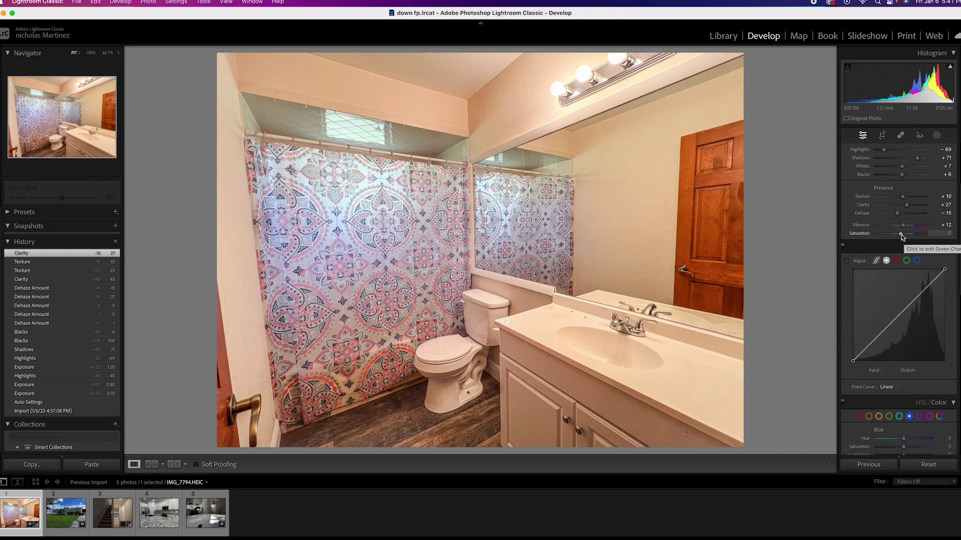
pyautogui.moveTo(902, 234)
pyautogui.mouseDown()
pyautogui.moveTo(954, 241)
pyautogui.moveTo(901, 236)
pyautogui.mouseUp()
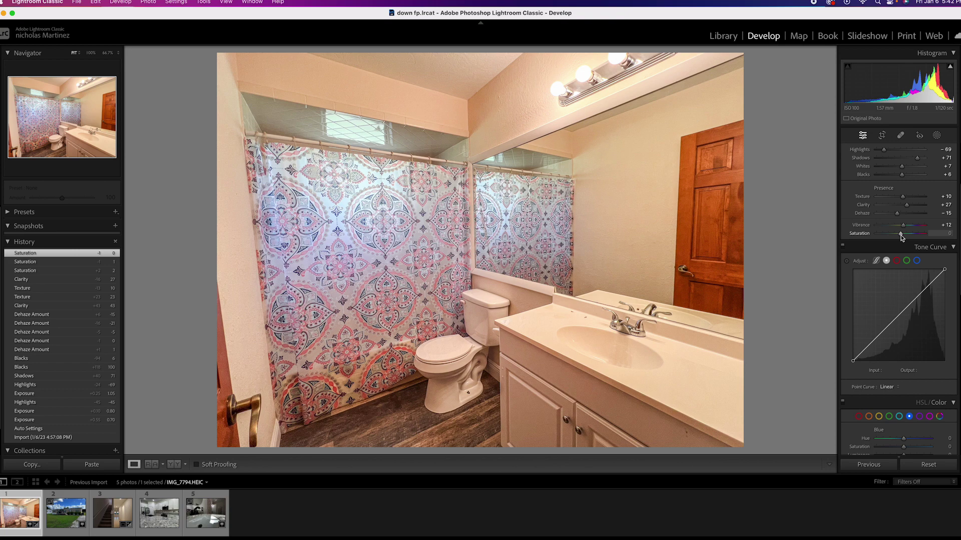
# Reduce the blue color saturation of the bathroom photo to -68.
pyautogui.scroll(-2, 901, 238)
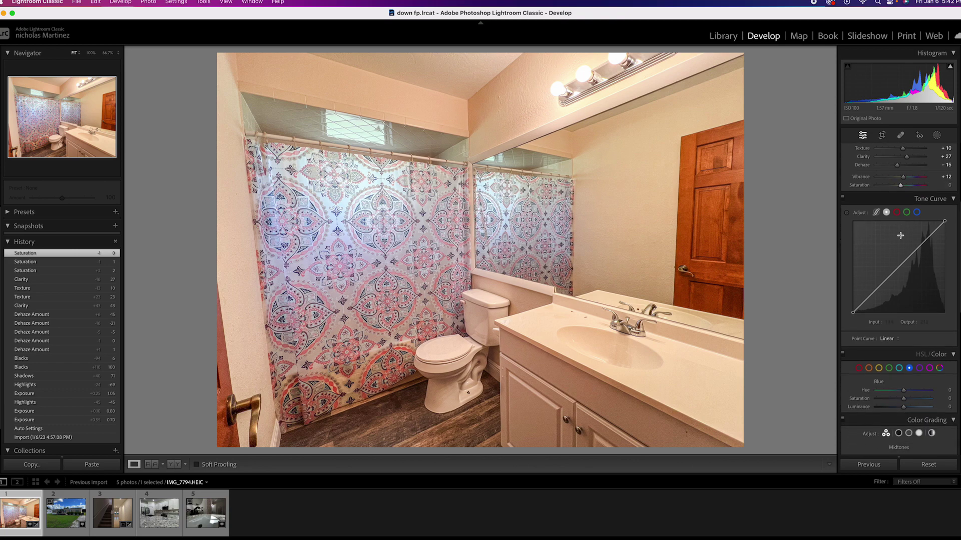
pyautogui.scroll(-3, 901, 228)
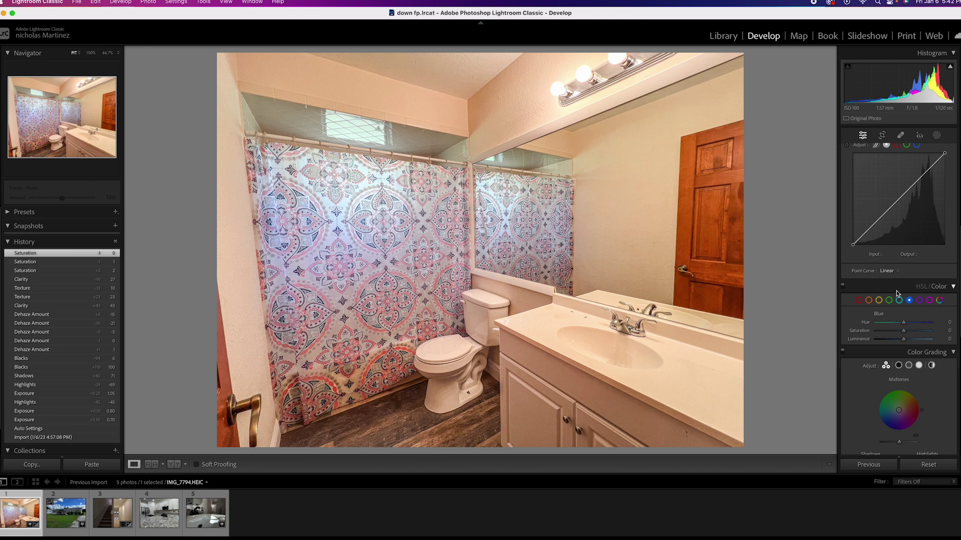
pyautogui.scroll(-3, 898, 292)
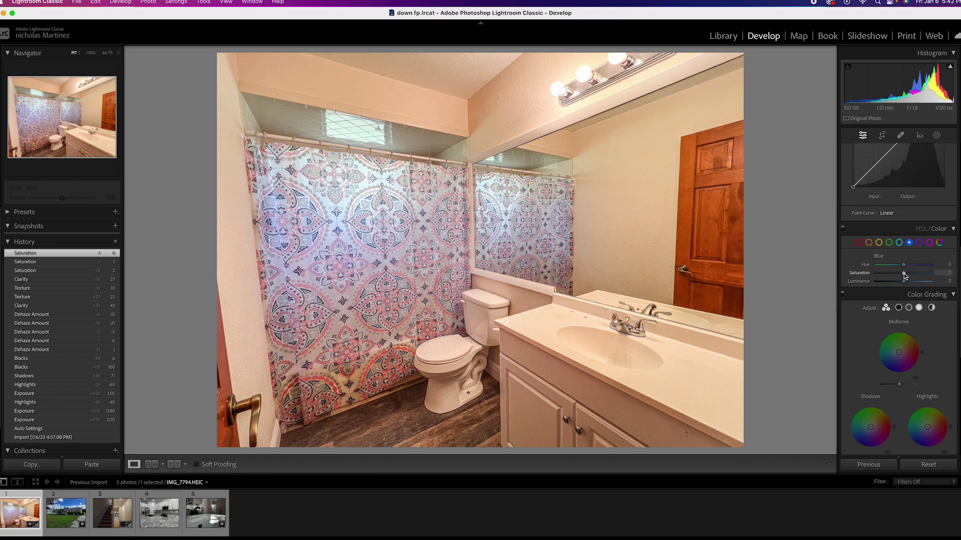
pyautogui.moveTo(902, 273)
pyautogui.mouseDown()
pyautogui.moveTo(881, 274)
pyautogui.moveTo(940, 275)
pyautogui.moveTo(886, 273)
pyautogui.mouseUp()
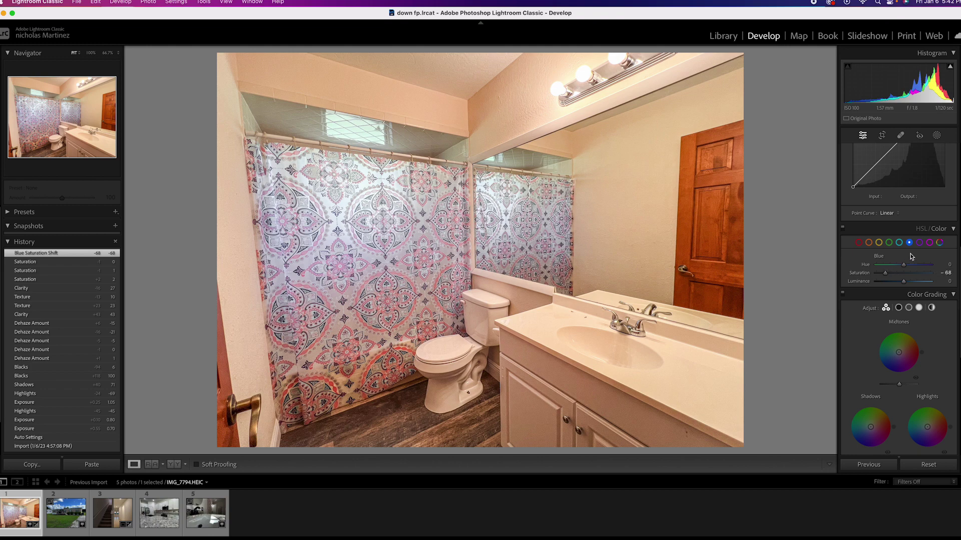
# Raise the bathroom photo's magenta saturation to +71 and its red saturation to +33.
pyautogui.click(928, 243)
pyautogui.moveTo(904, 273)
pyautogui.mouseDown()
pyautogui.moveTo(934, 273)
pyautogui.moveTo(912, 275)
pyautogui.mouseUp()
pyautogui.click(858, 244)
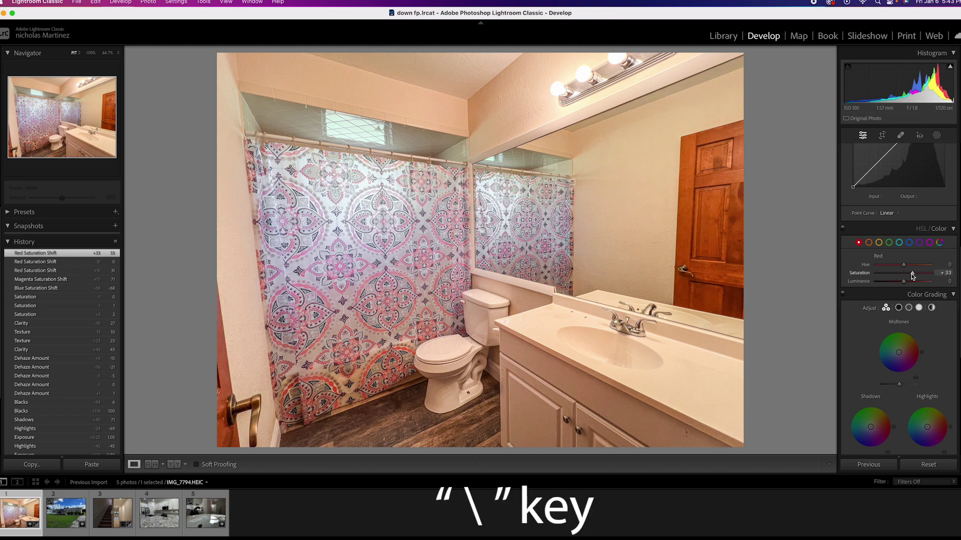
# Compare the edited bathroom photo with its original version.
pyautogui.press('\\')
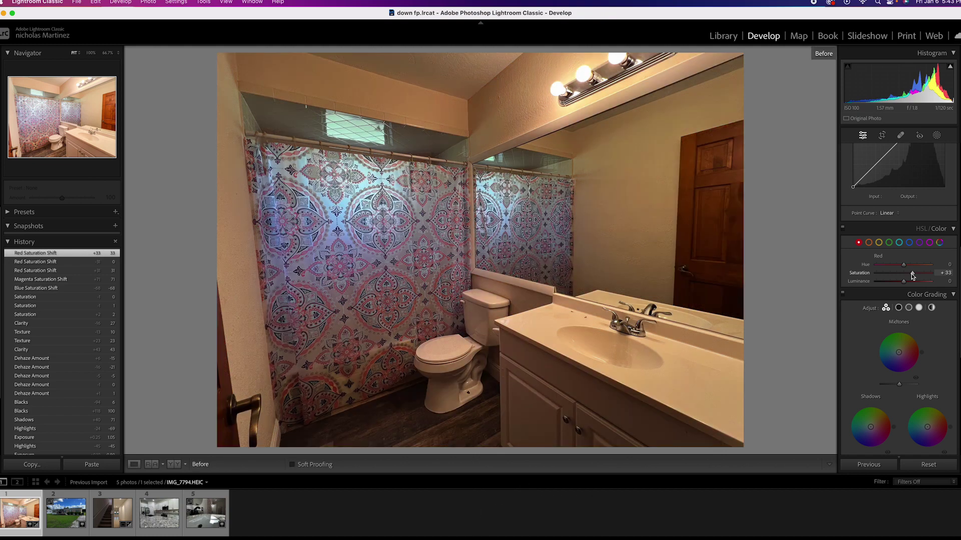
pyautogui.press('\\')
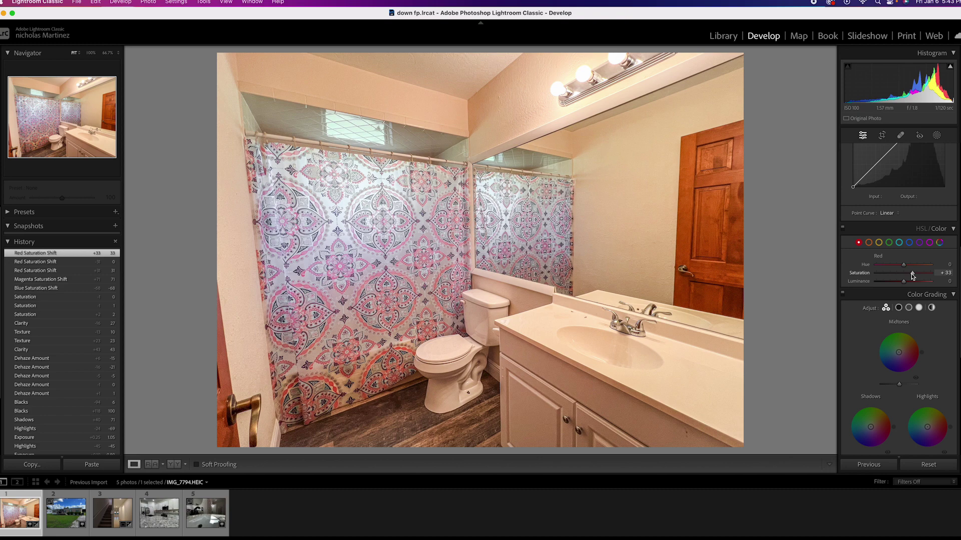
pyautogui.press('\\')
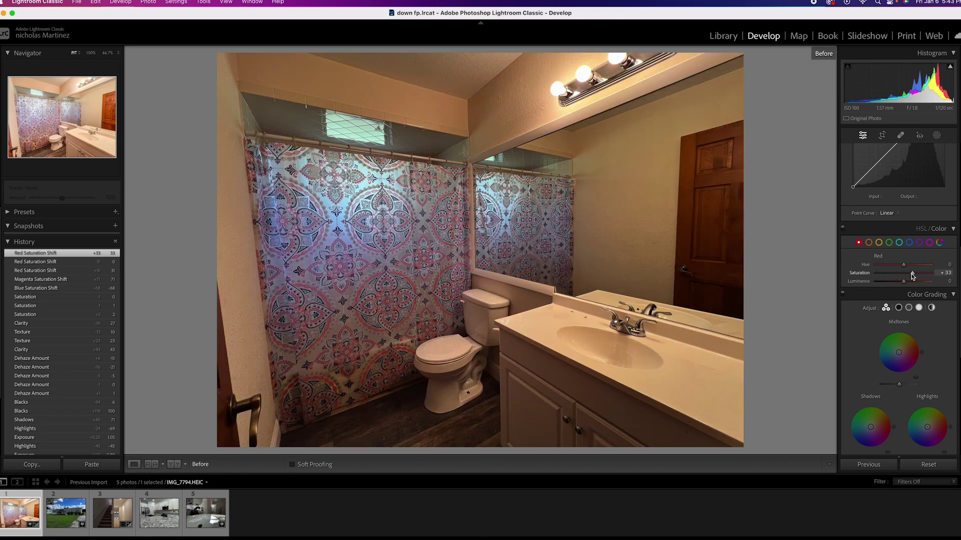
pyautogui.press('\\')
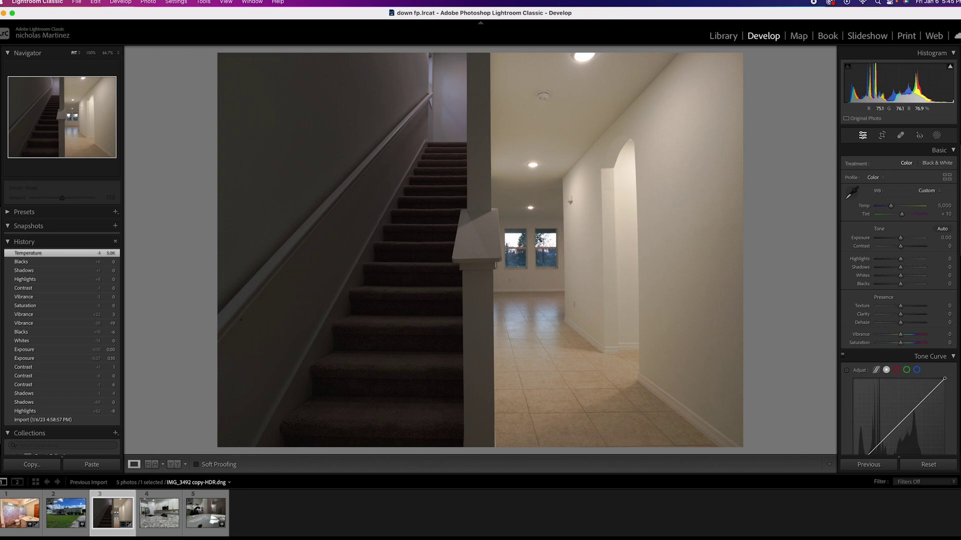
# Apply automatic tone to the staircase photo, then refine it: exposure +0.55, highlights -79, shadows +66, whites 0, blacks -1, temperature 4,755.
pyautogui.click(943, 229)
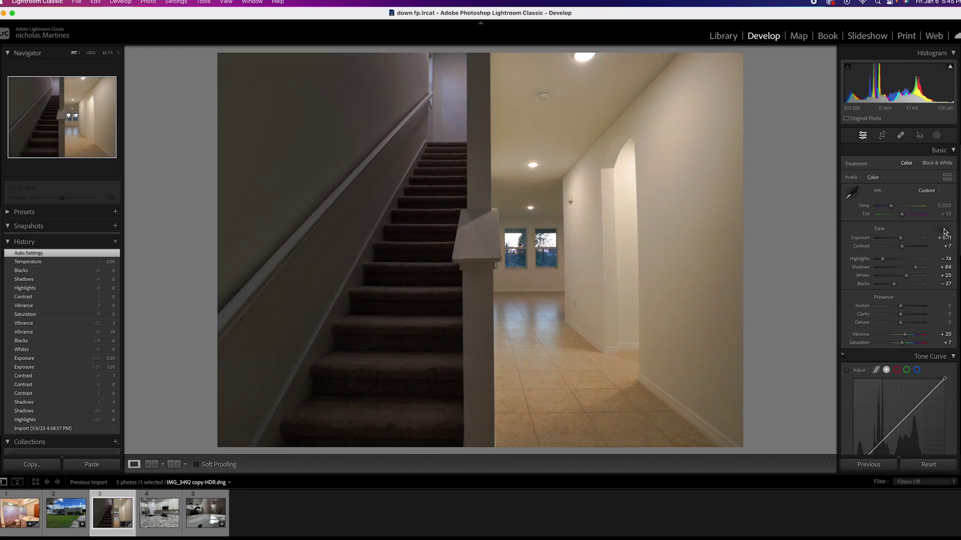
pyautogui.moveTo(907, 241); pyautogui.dragTo(899, 285)
pyautogui.doubleClick(906, 276)
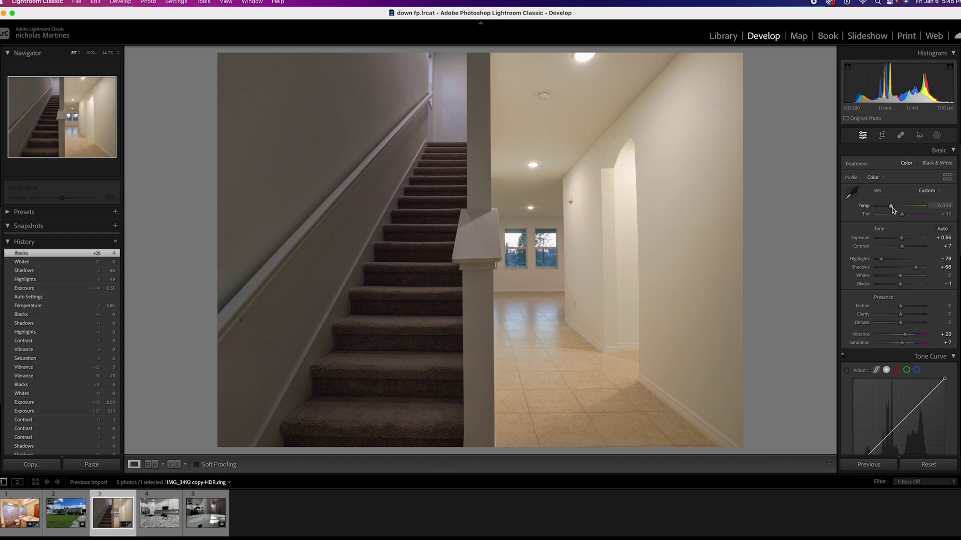
pyautogui.moveTo(892, 207); pyautogui.dragTo(891, 211)
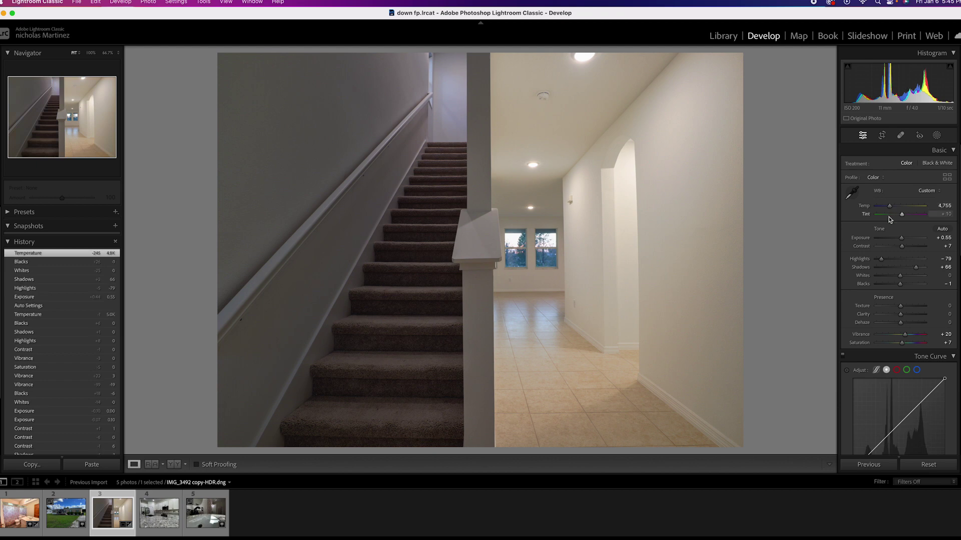
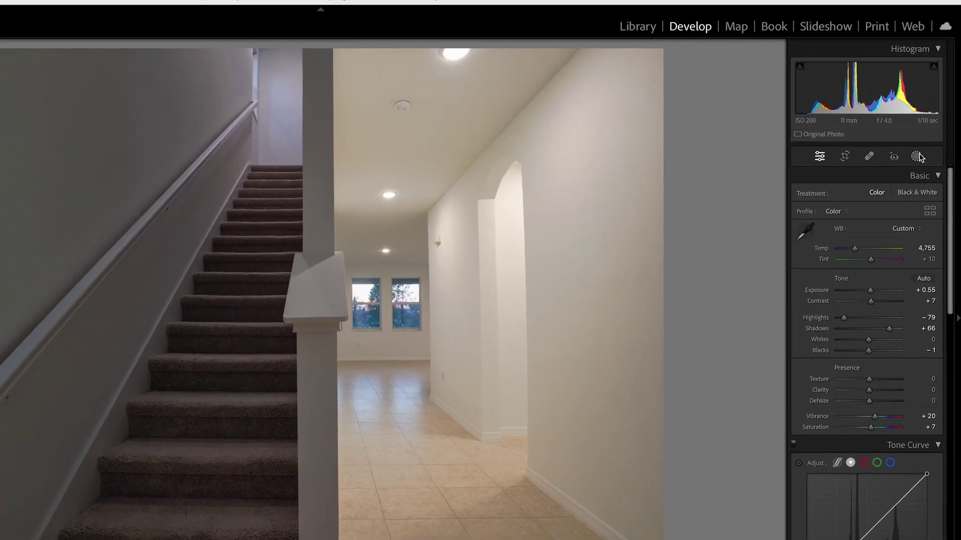
# Add a linear gradient mask covering the dark staircase half, with a narrow falloff just past the central post.
pyautogui.click(921, 151)
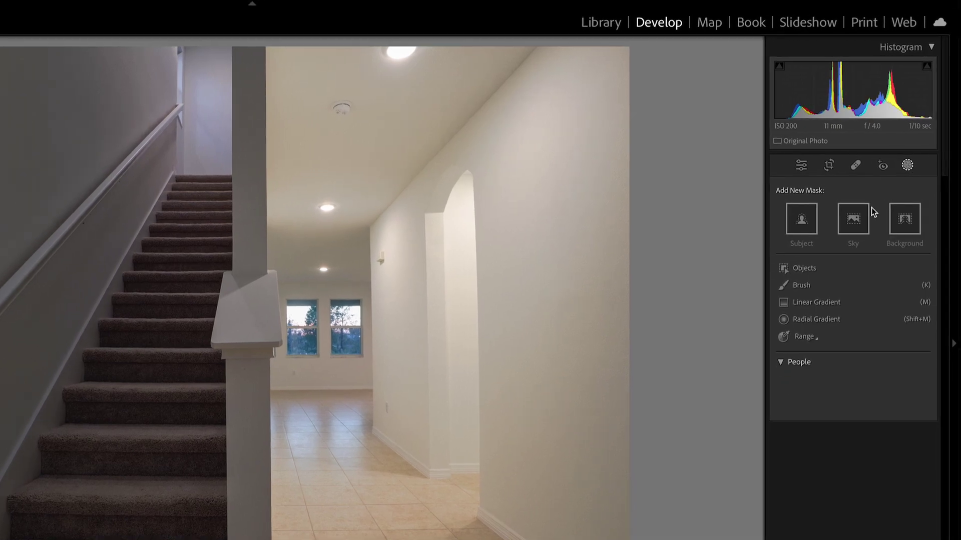
pyautogui.click(817, 302)
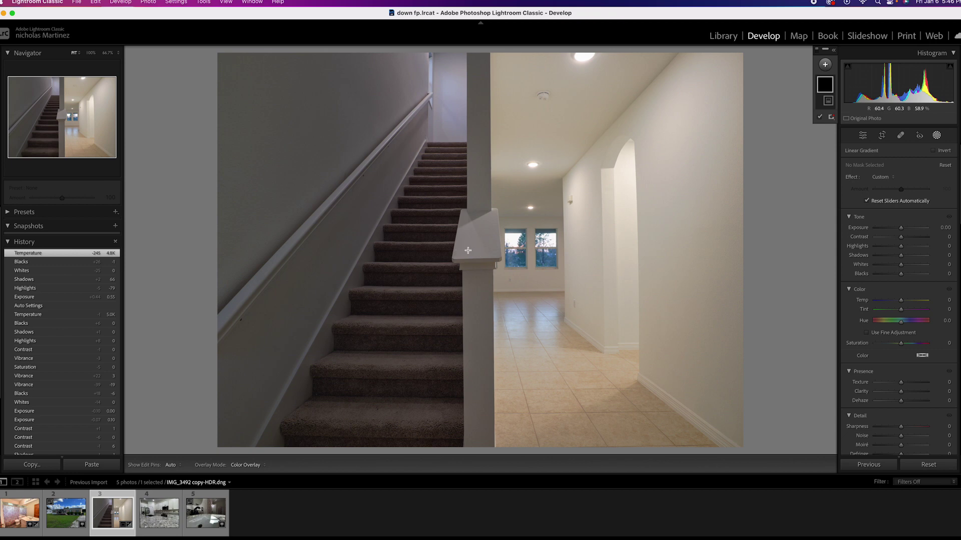
pyautogui.moveTo(467, 250); pyautogui.dragTo(556, 250)
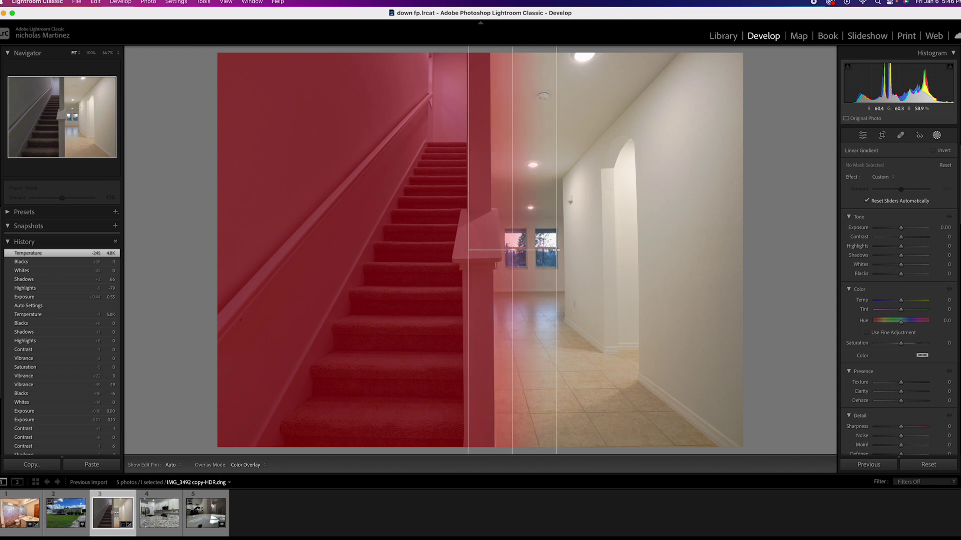
pyautogui.moveTo(556, 250); pyautogui.dragTo(515, 249)
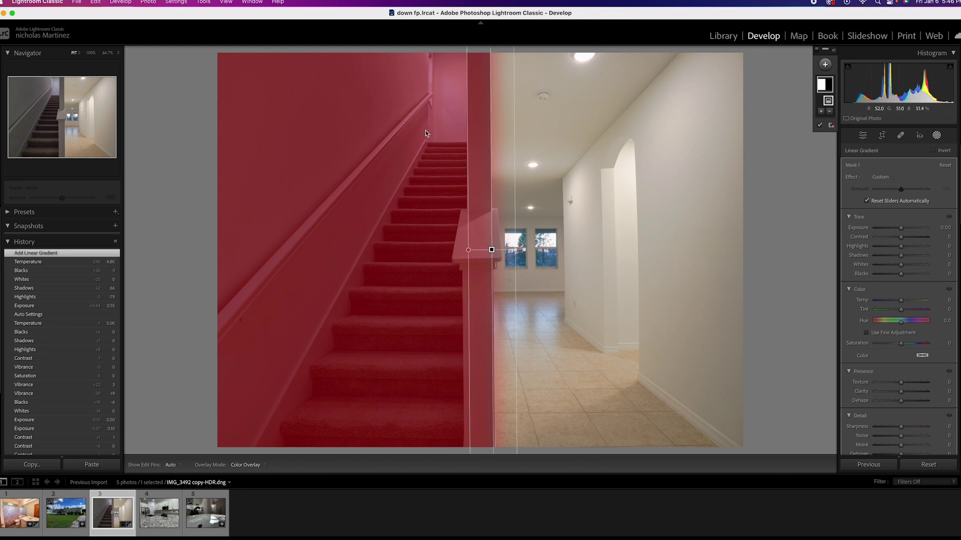
# Brighten the masked staircase area by setting the gradient's exposure to 0.93.
pyautogui.moveTo(902, 229); pyautogui.dragTo(895, 246)
pyautogui.moveTo(901, 254); pyautogui.dragTo(902, 254)
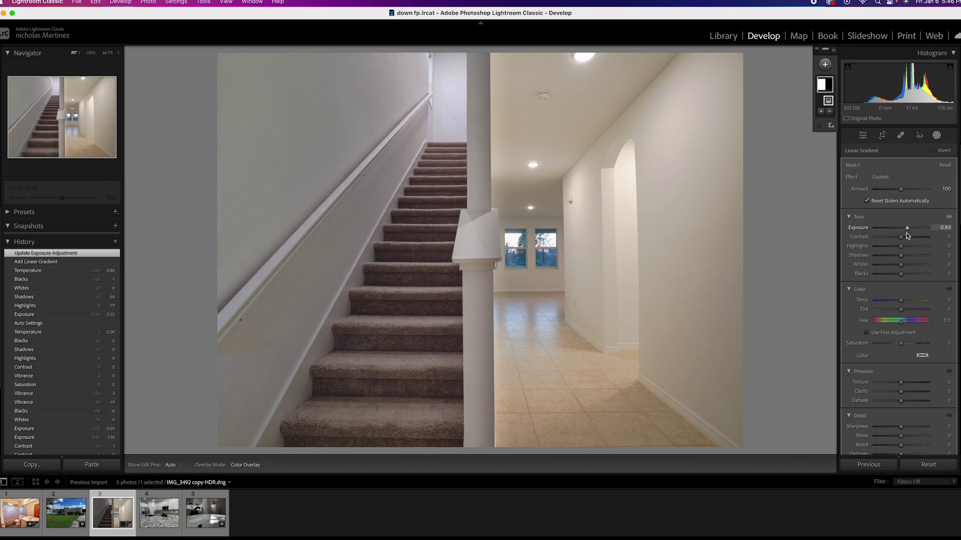
# Adjust the linear gradient's falloff edge beside the central post and set the staircase mask's highlights to -21 and shadows to 1.
pyautogui.moveTo(523, 249); pyautogui.dragTo(517, 250)
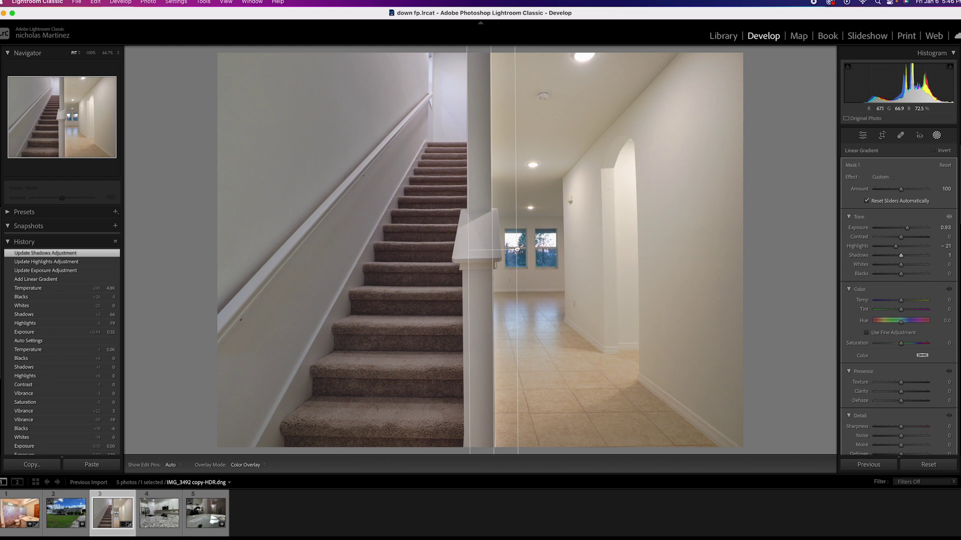
pyautogui.moveTo(517, 249); pyautogui.dragTo(524, 249)
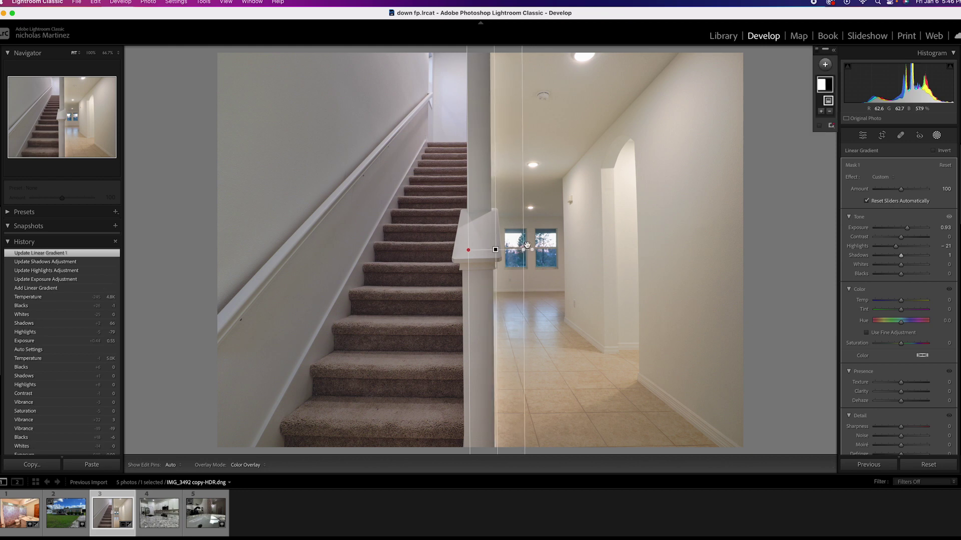
pyautogui.moveTo(526, 252); pyautogui.dragTo(531, 252)
# Refine the staircase mask: highlights -69, blacks -14, texture 26, clarity 35 and dehaze -5.
pyautogui.moveTo(901, 274); pyautogui.dragTo(896, 273)
pyautogui.moveTo(900, 391); pyautogui.dragTo(901, 393)
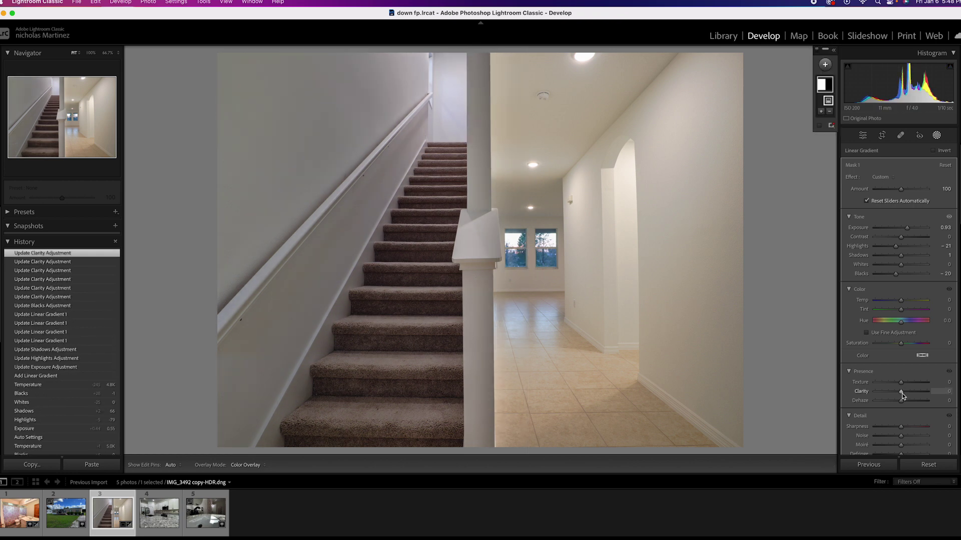
pyautogui.moveTo(903, 393)
pyautogui.mouseDown()
pyautogui.moveTo(913, 397)
pyautogui.moveTo(909, 383)
pyautogui.moveTo(900, 402)
pyautogui.mouseUp()
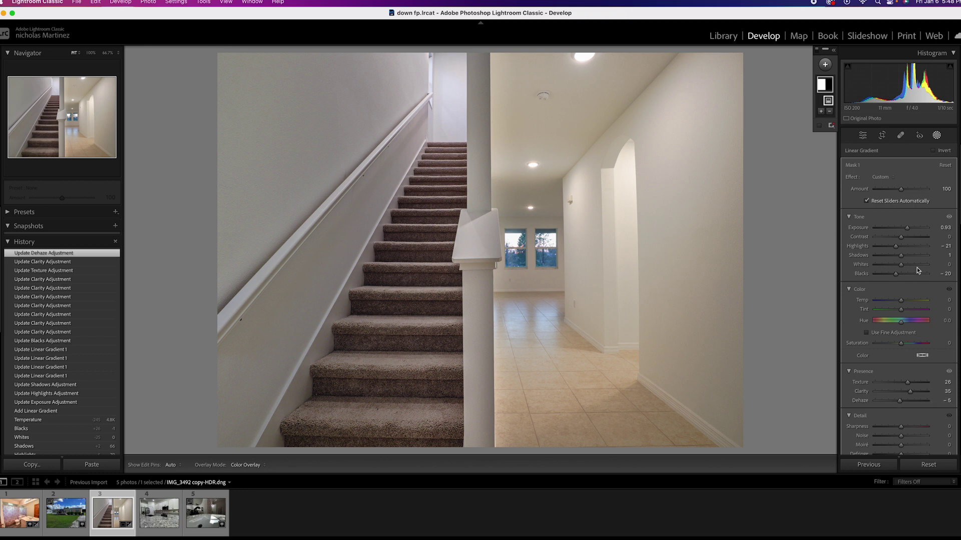
pyautogui.moveTo(899, 275); pyautogui.dragTo(898, 277)
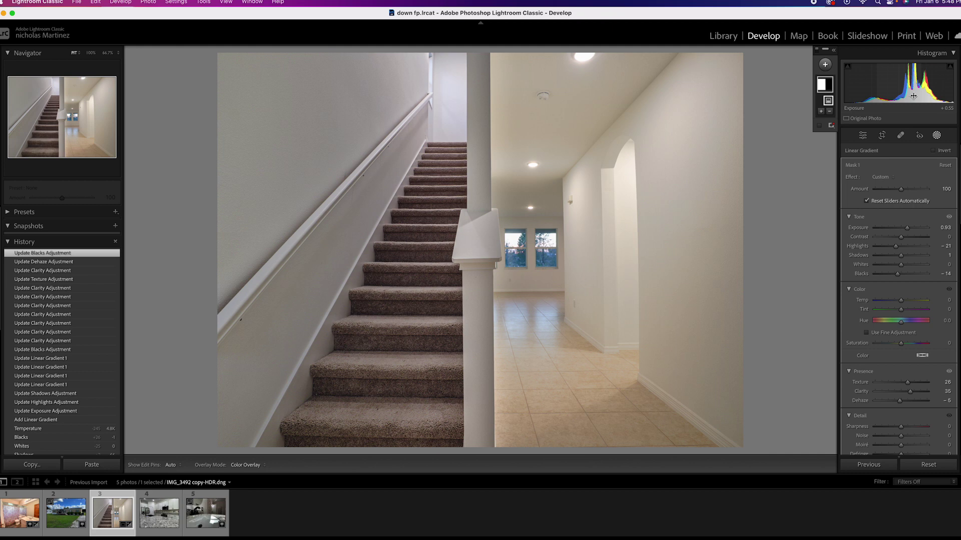
pyautogui.moveTo(896, 248)
pyautogui.mouseDown()
pyautogui.moveTo(883, 247)
pyautogui.moveTo(894, 247)
pyautogui.mouseUp()
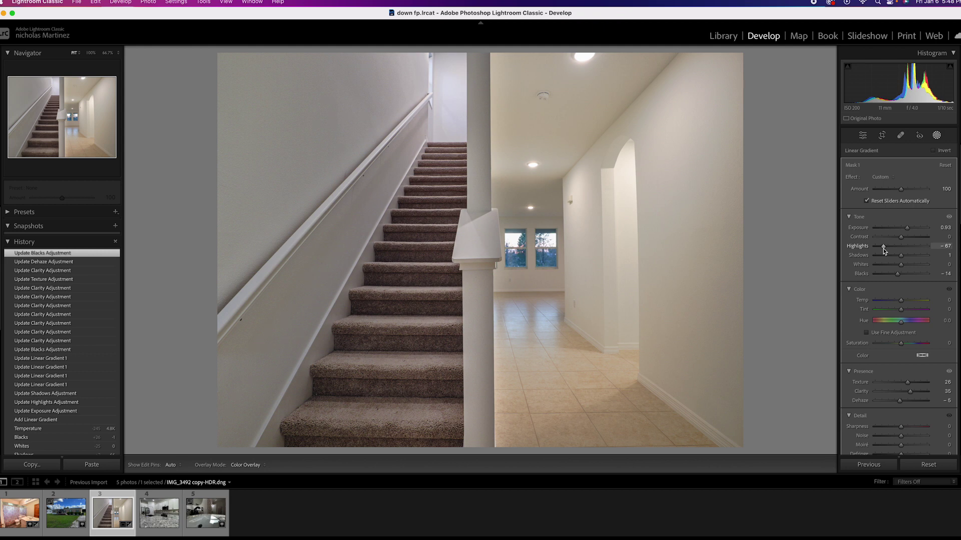
pyautogui.moveTo(883, 250); pyautogui.dragTo(883, 250)
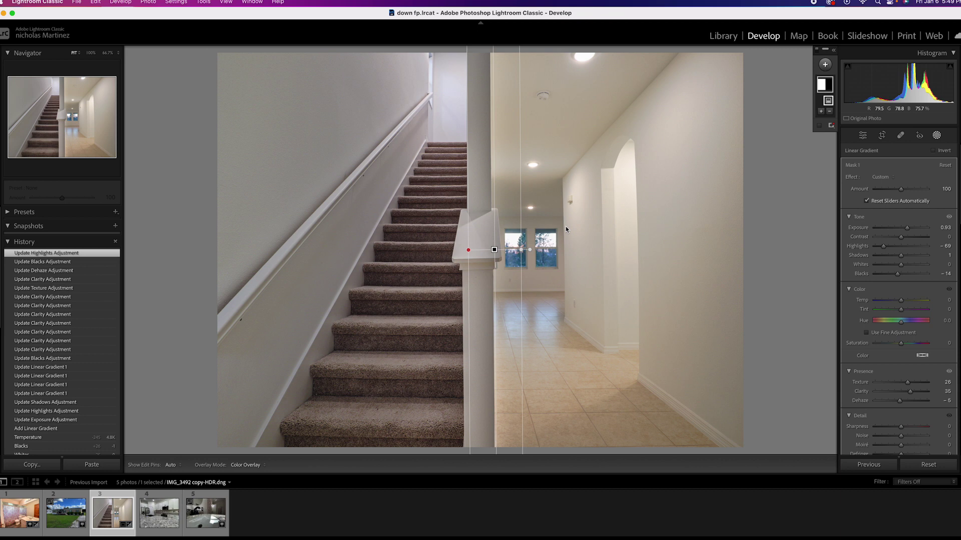
# Leave masking and compare the edited staircase photo with its original version.
pyautogui.click(863, 136)
pyautogui.press('\\')
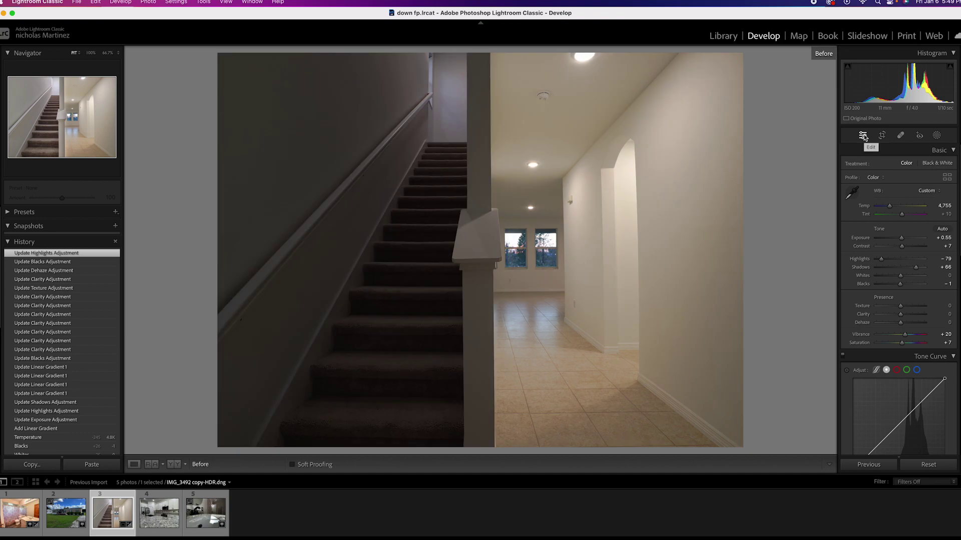
pyautogui.press('\\')
pyautogui.press('\\')
pyautogui.press('\\')
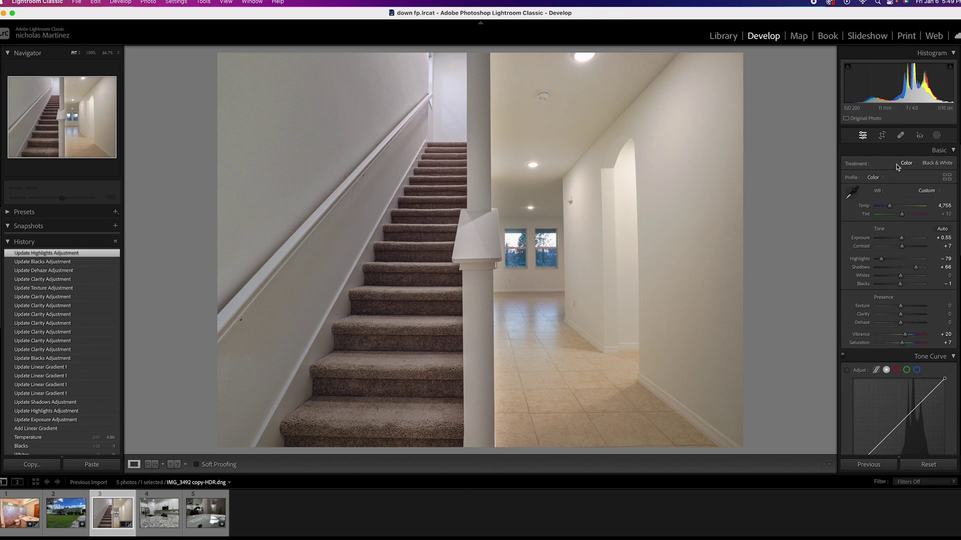
# Set the staircase photo's overall shadows to +66 and blacks to +18.
pyautogui.moveTo(916, 267); pyautogui.dragTo(908, 283)
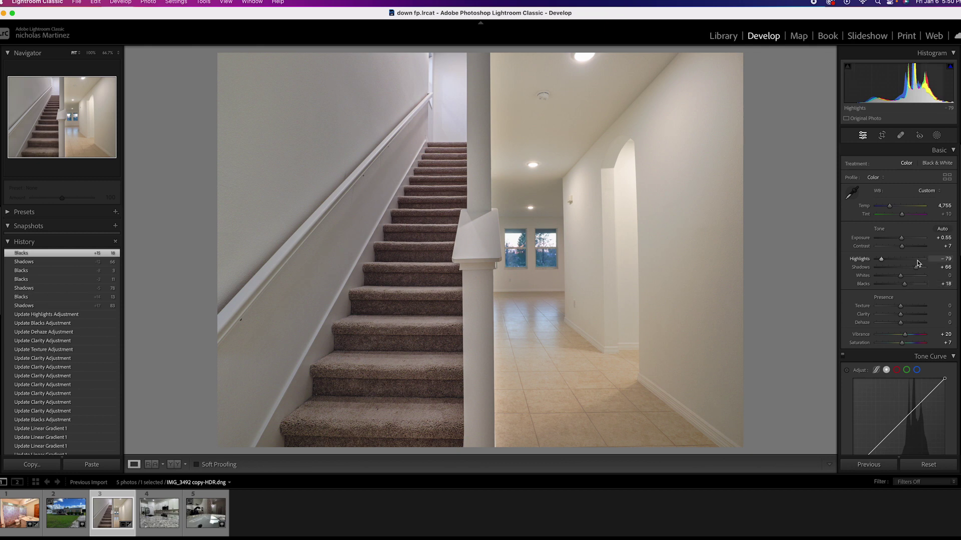
pyautogui.click(936, 135)
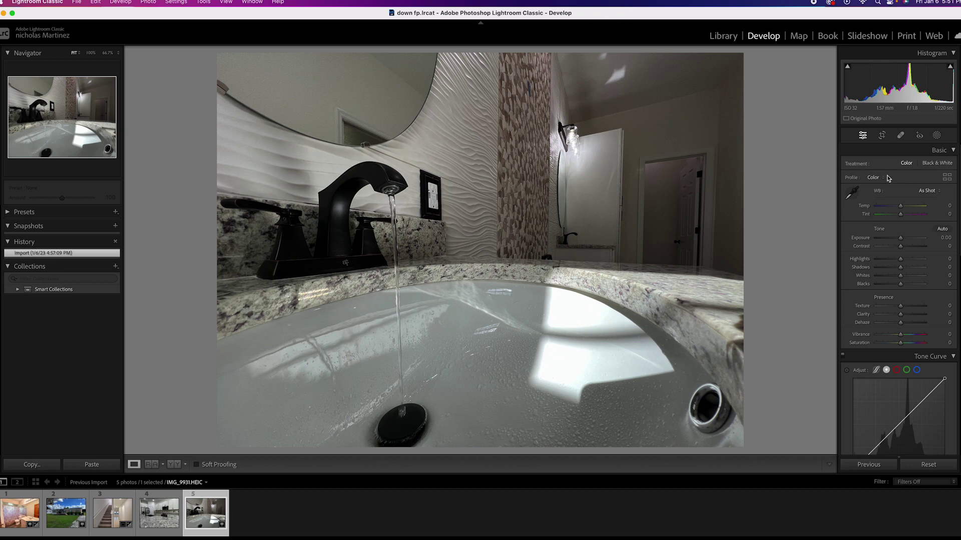
# Apply automatic tone to the sink photo, then refine it: exposure +0.55, shadows +48, whites -30, blacks +6.
pyautogui.click(942, 230)
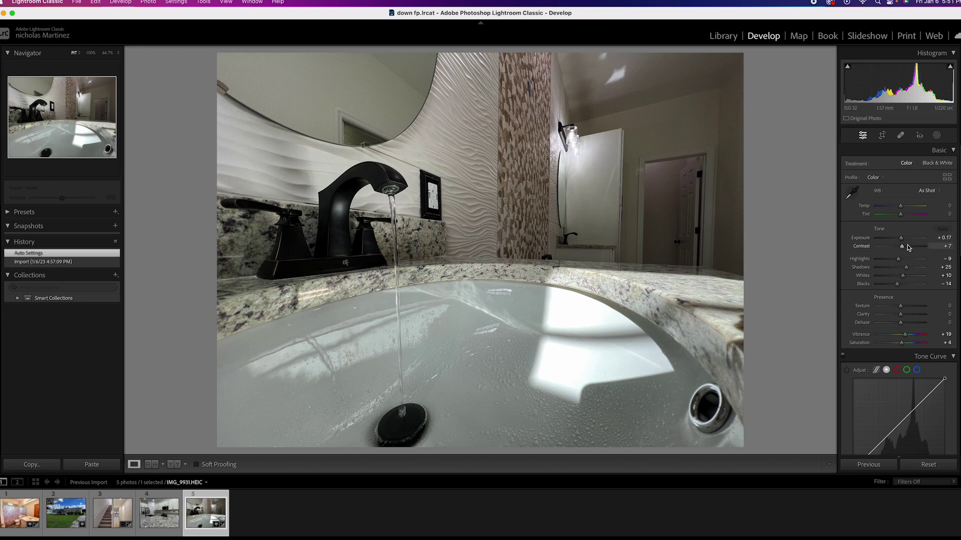
pyautogui.moveTo(902, 239); pyautogui.dragTo(903, 239)
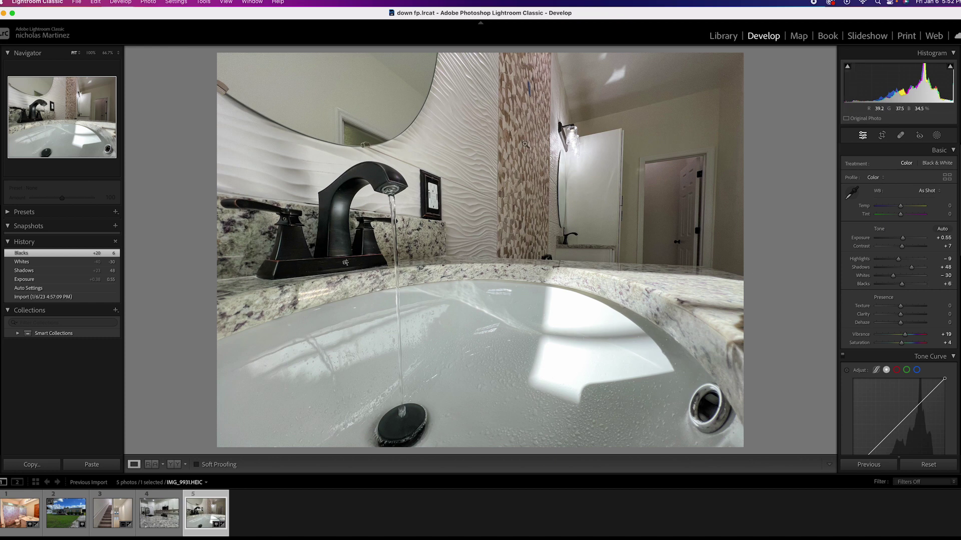
# Create an object-selection mask that covers the black faucet and its handles.
pyautogui.click(937, 135)
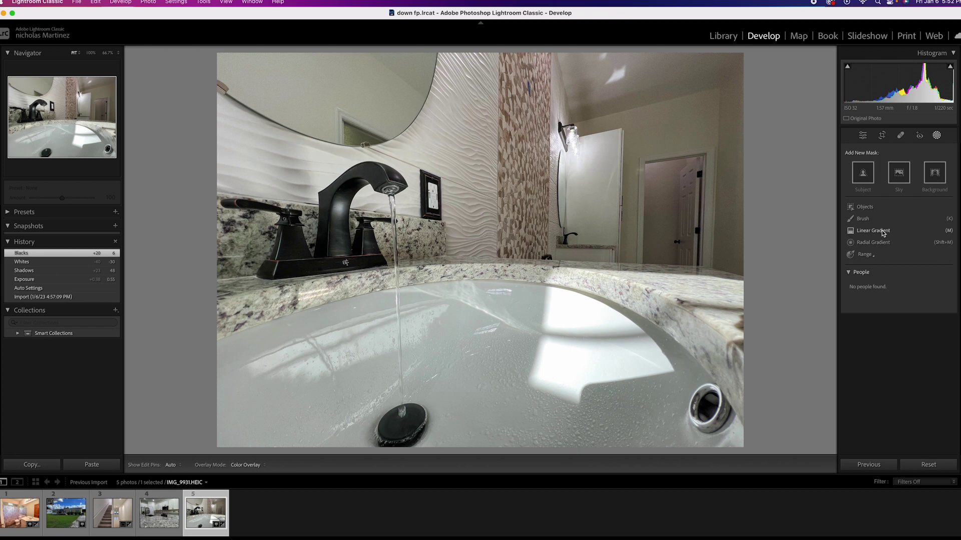
pyautogui.click(867, 209)
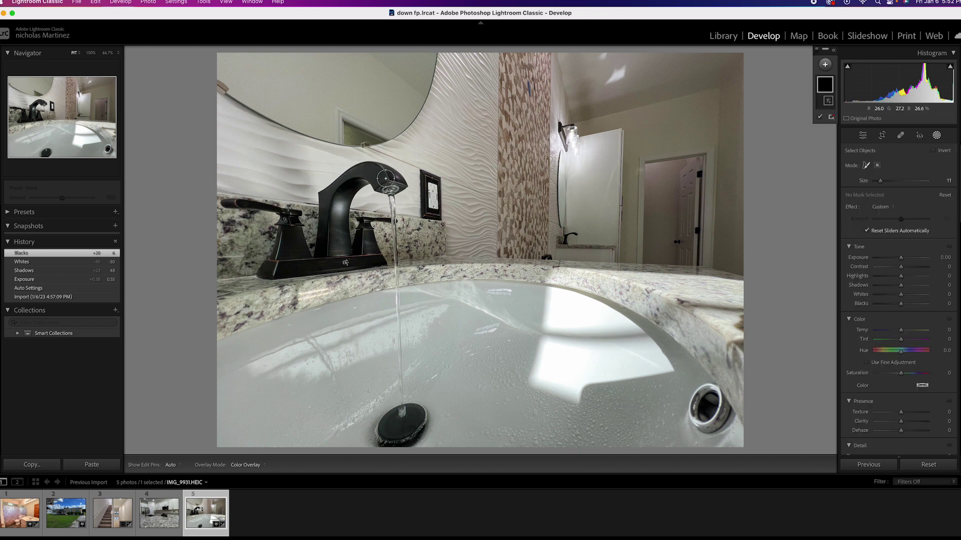
pyautogui.moveTo(385, 178)
pyautogui.mouseDown()
pyautogui.moveTo(349, 179)
pyautogui.moveTo(335, 217)
pyautogui.moveTo(334, 199)
pyautogui.moveTo(333, 250)
pyautogui.moveTo(360, 257)
pyautogui.moveTo(365, 224)
pyautogui.moveTo(391, 223)
pyautogui.moveTo(371, 224)
pyautogui.moveTo(368, 252)
pyautogui.moveTo(278, 263)
pyautogui.moveTo(292, 224)
pyautogui.moveTo(236, 208)
pyautogui.mouseUp()
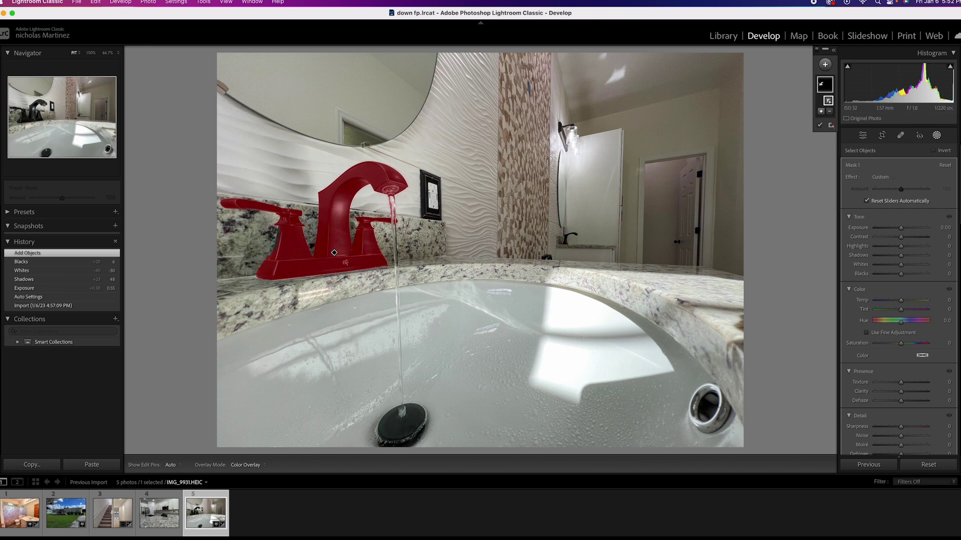
# Add a brush to the faucet mask and paint in the missed area on the left handle's base.
pyautogui.click(821, 112)
pyautogui.click(830, 189)
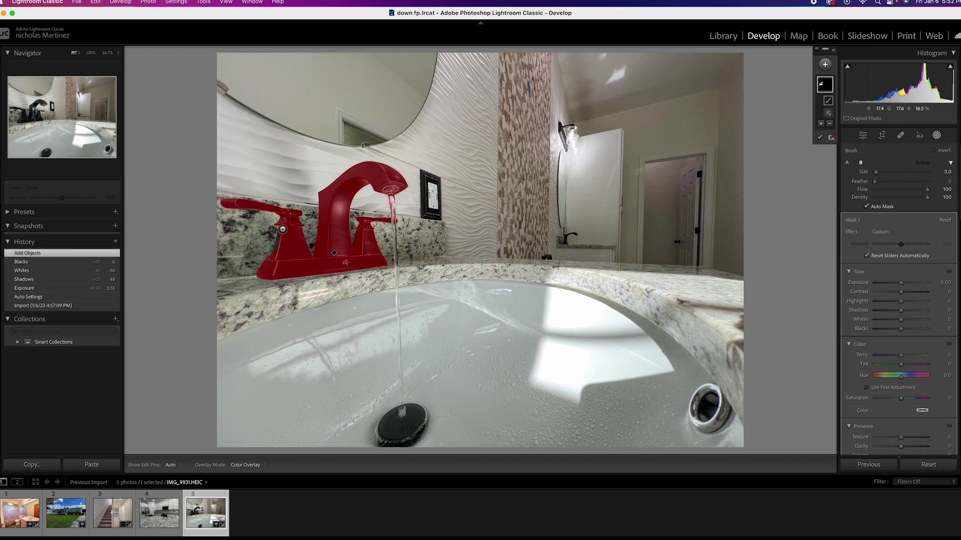
pyautogui.press('h')
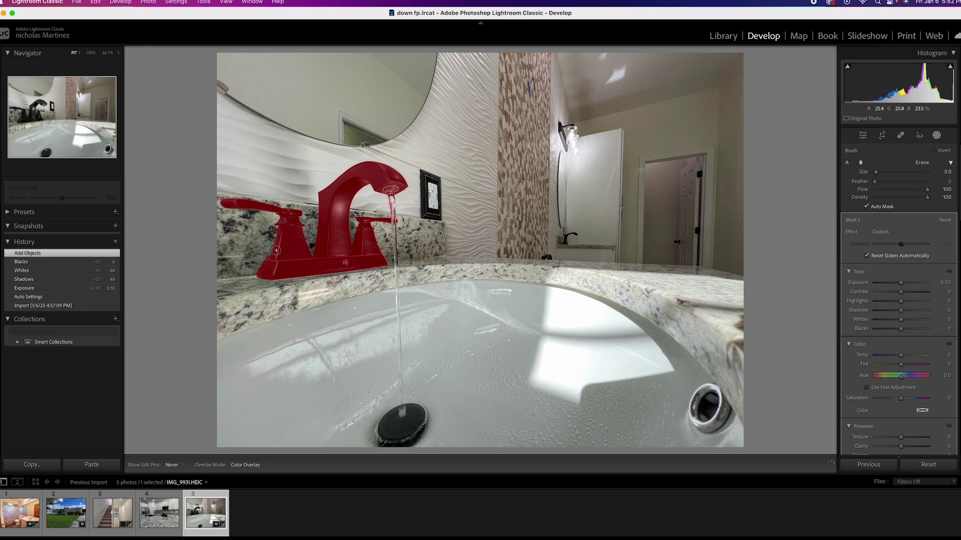
pyautogui.click(275, 250)
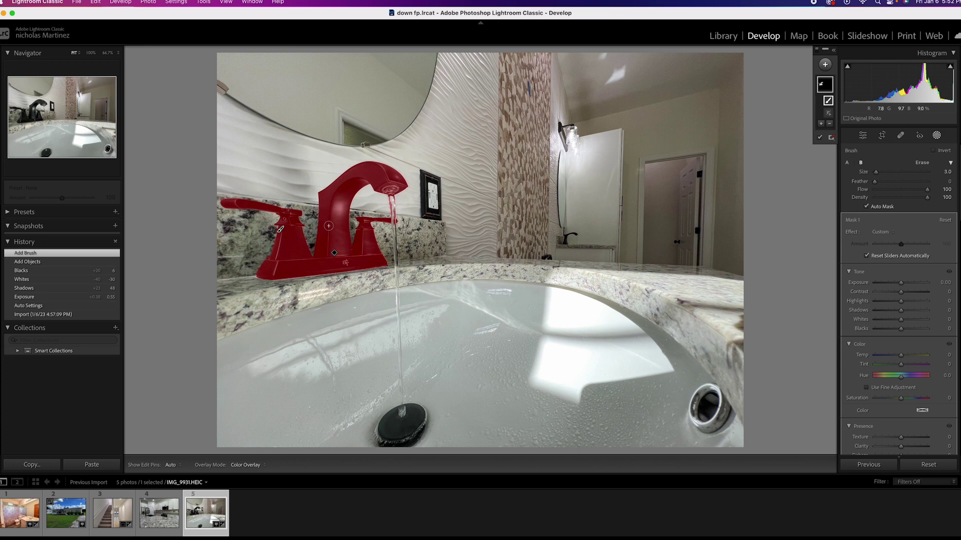
pyautogui.click(860, 138)
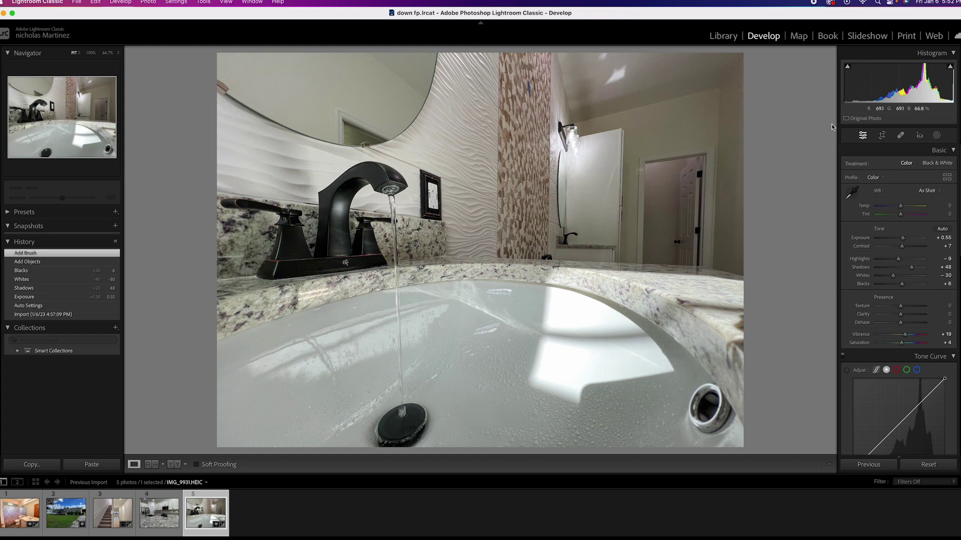
# Adjust the faucet mask: exposure -0.12, highlights -27, shadows -3, whites 29, blacks -3 and saturation 74.
pyautogui.click(936, 137)
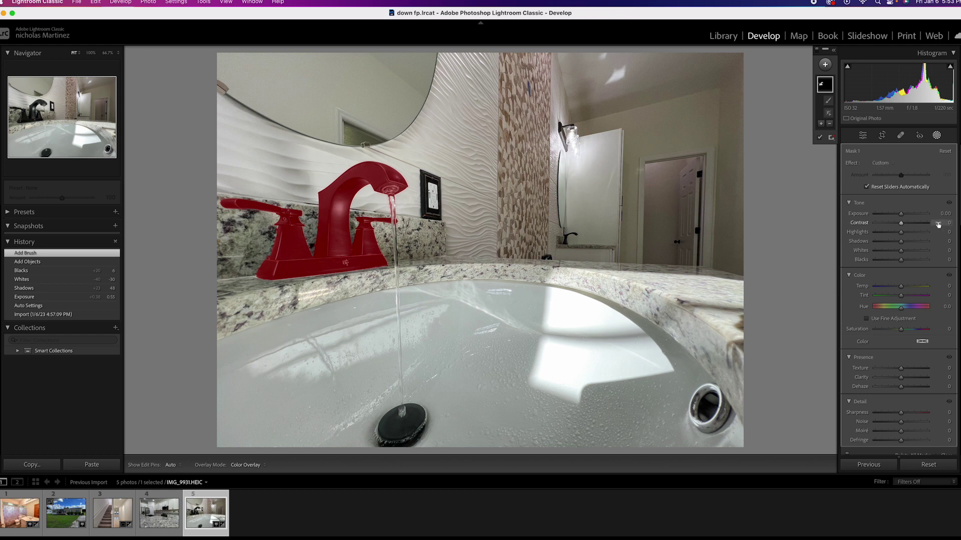
pyautogui.scroll(-10, 925, 235)
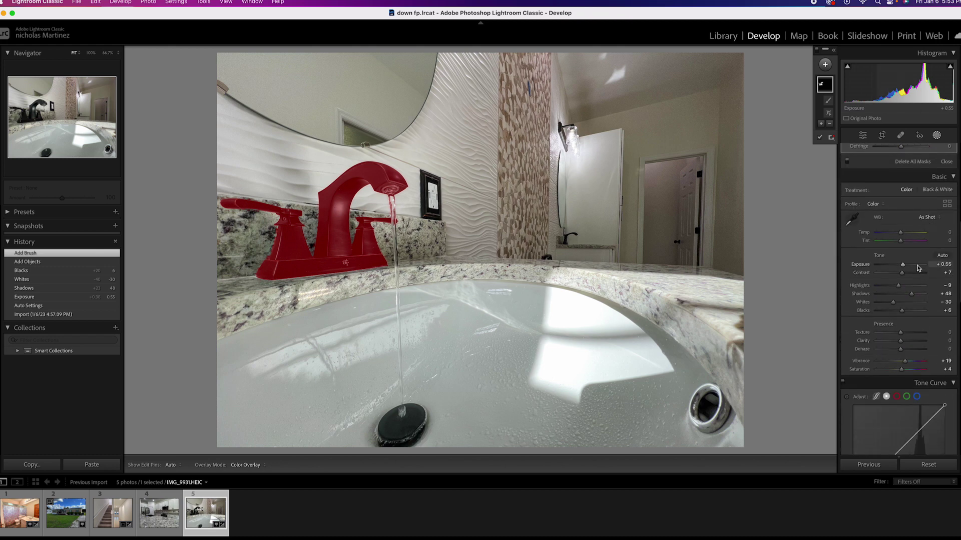
pyautogui.scroll(10, 918, 268)
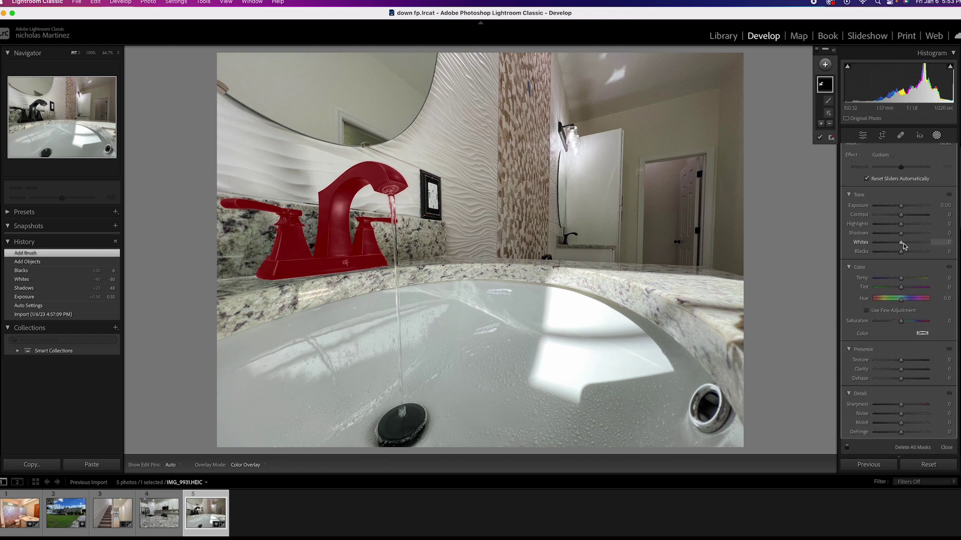
pyautogui.moveTo(901, 207); pyautogui.dragTo(897, 226)
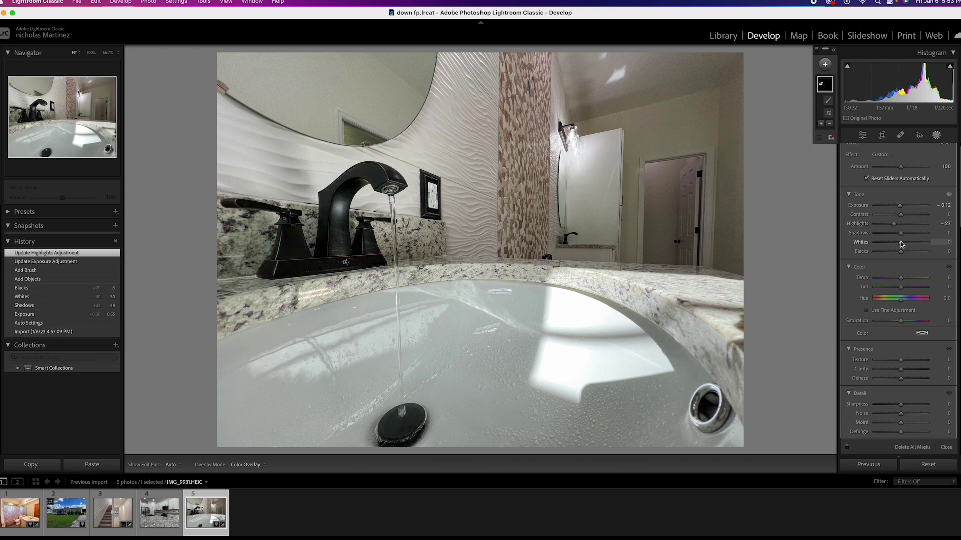
pyautogui.moveTo(902, 323); pyautogui.dragTo(920, 321)
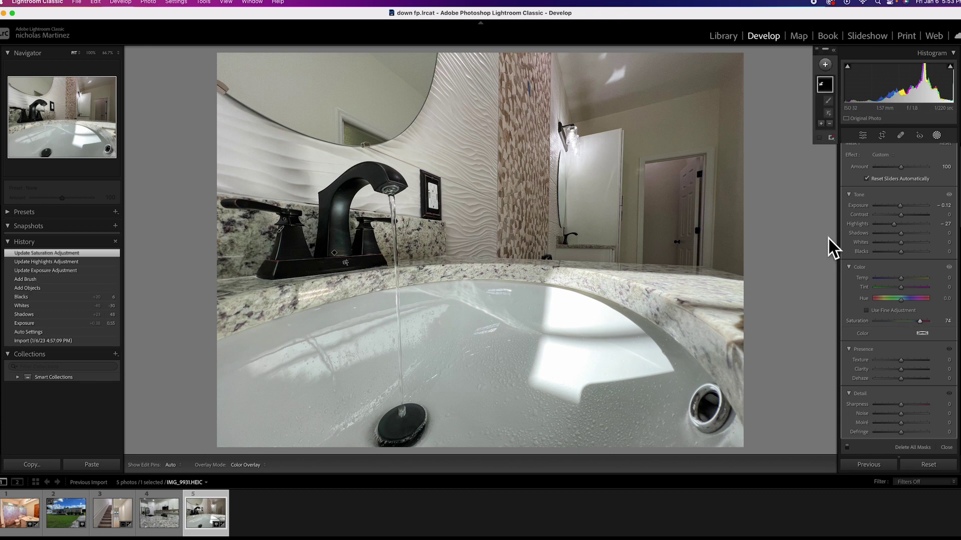
pyautogui.moveTo(901, 253)
pyautogui.mouseDown()
pyautogui.moveTo(909, 244)
pyautogui.moveTo(899, 234)
pyautogui.mouseUp()
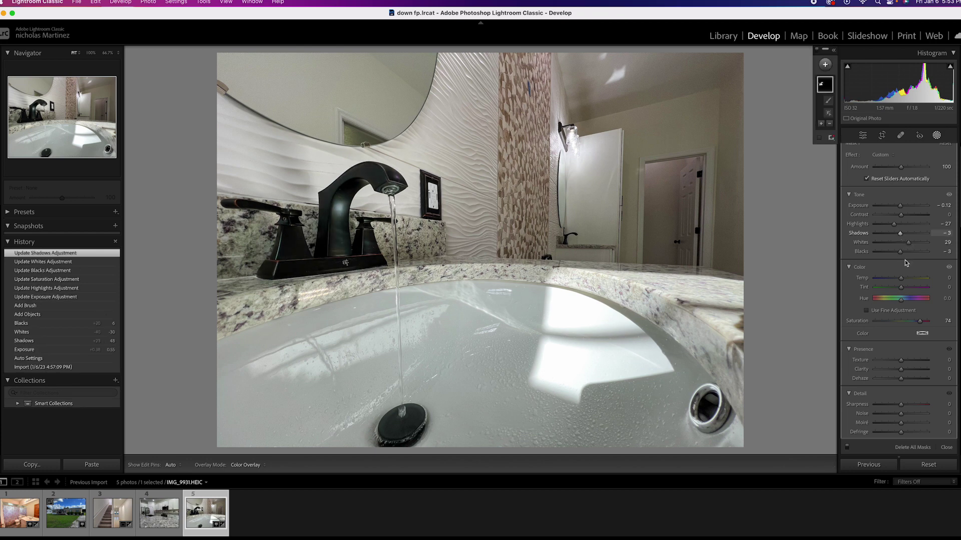
# Set the faucet mask's texture to 4, clarity to 35 and dehaze to 14, and lower exposure to -0.13 and highlights to -39.
pyautogui.moveTo(901, 370); pyautogui.dragTo(907, 373)
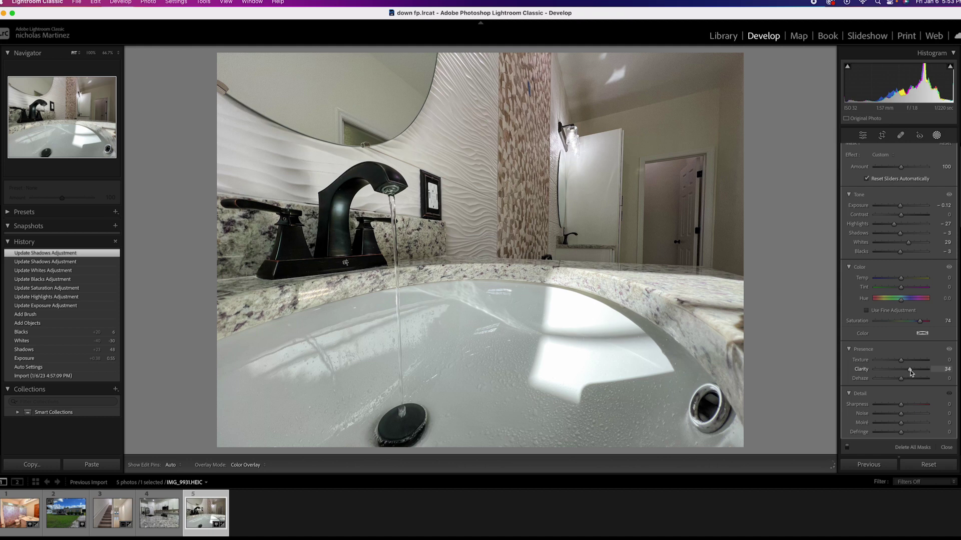
pyautogui.moveTo(910, 372); pyautogui.dragTo(910, 371)
pyautogui.moveTo(901, 379); pyautogui.dragTo(904, 378)
pyautogui.moveTo(901, 361); pyautogui.dragTo(902, 360)
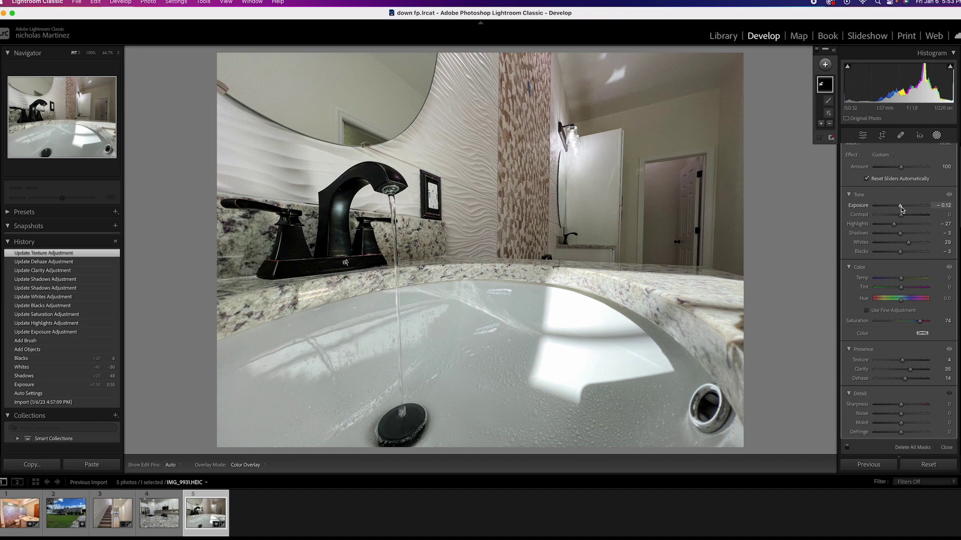
pyautogui.moveTo(900, 206); pyautogui.dragTo(890, 226)
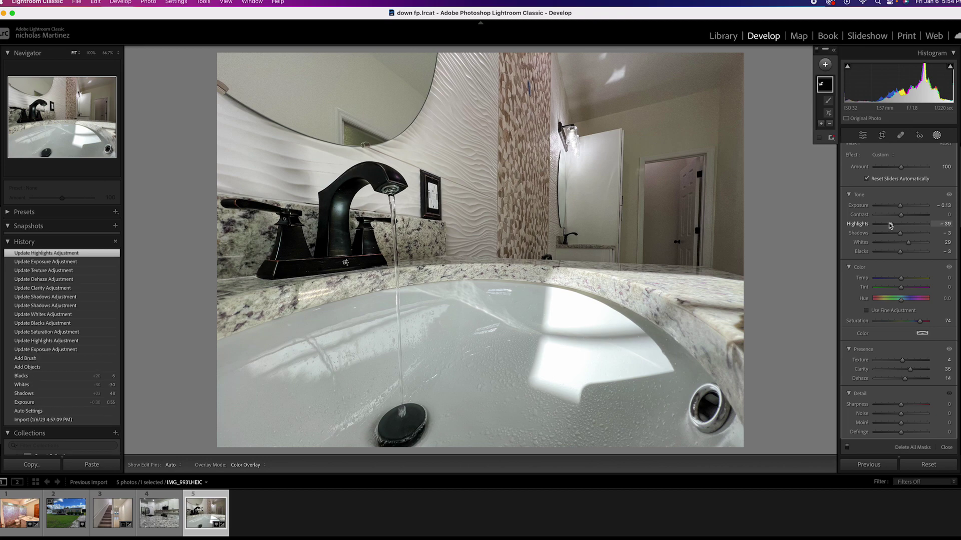
# Compare the edited sink photo with its original version.
pyautogui.press('\\')
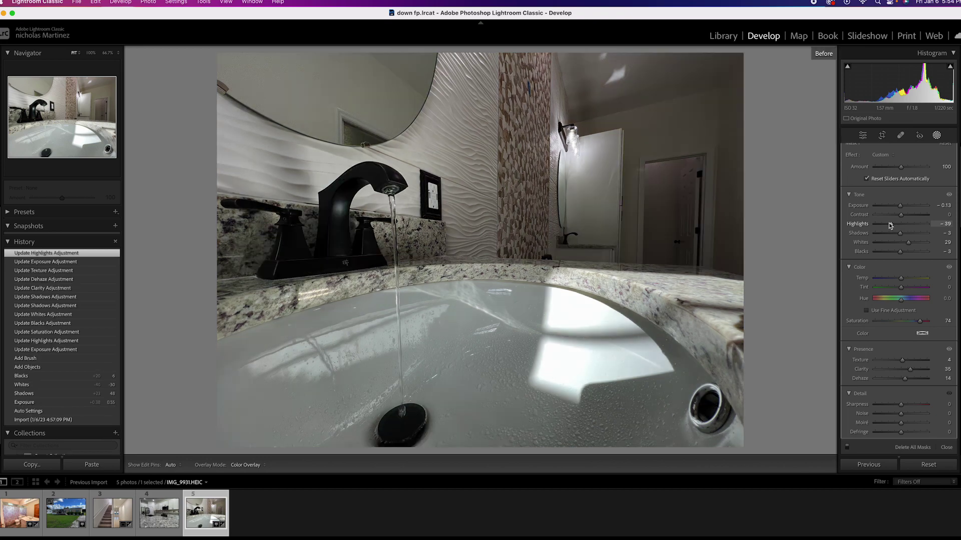
pyautogui.press('\\')
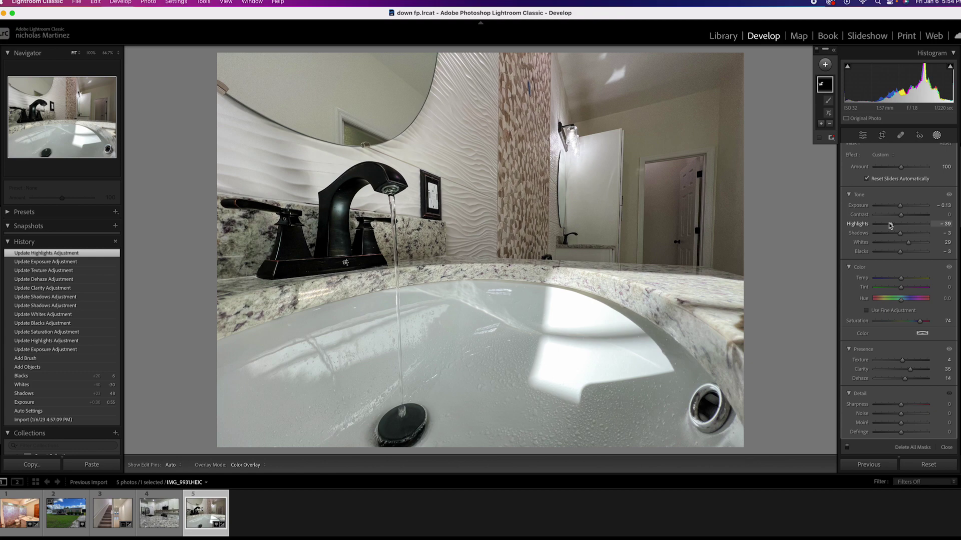
pyautogui.press('\\')
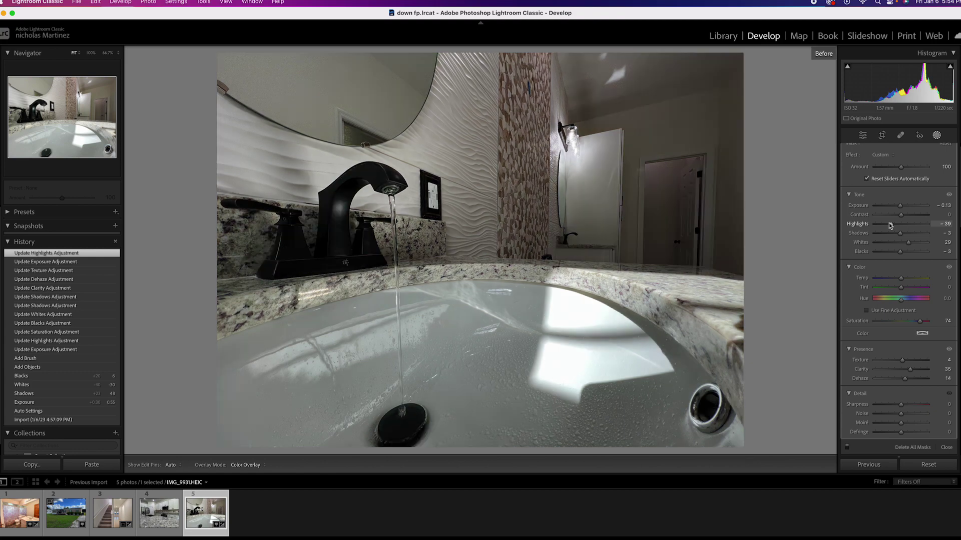
pyautogui.press('\\')
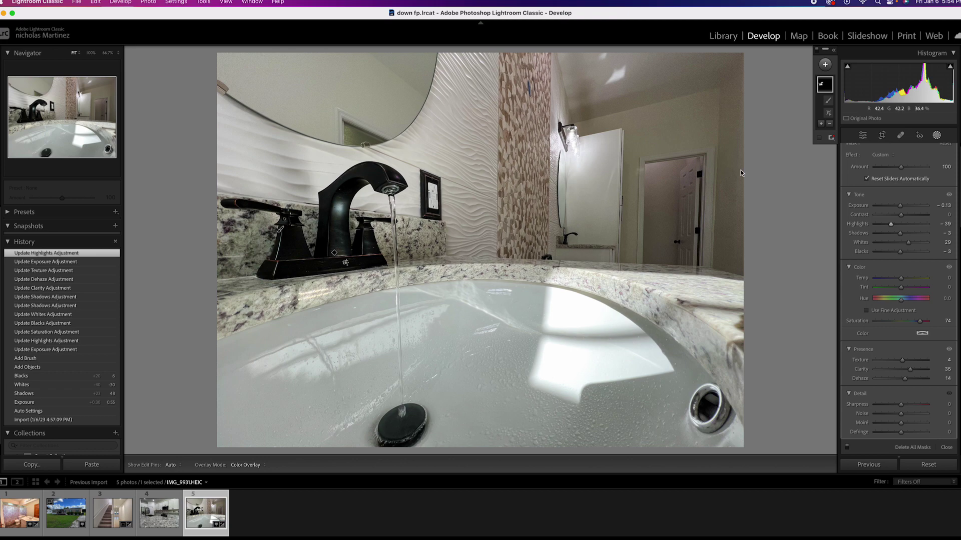
# Deselect the faucet mask and open the house exterior photo.
pyautogui.click(758, 152)
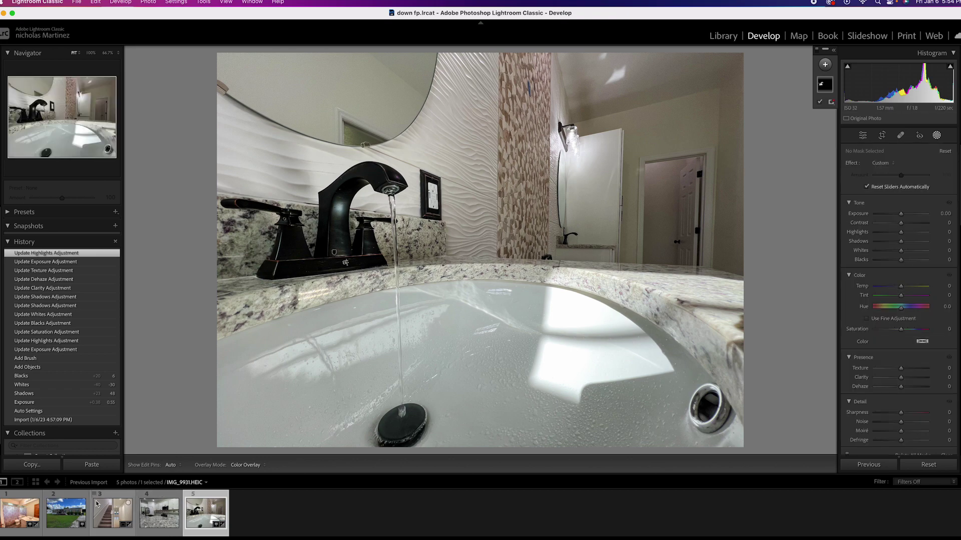
pyautogui.click(55, 515)
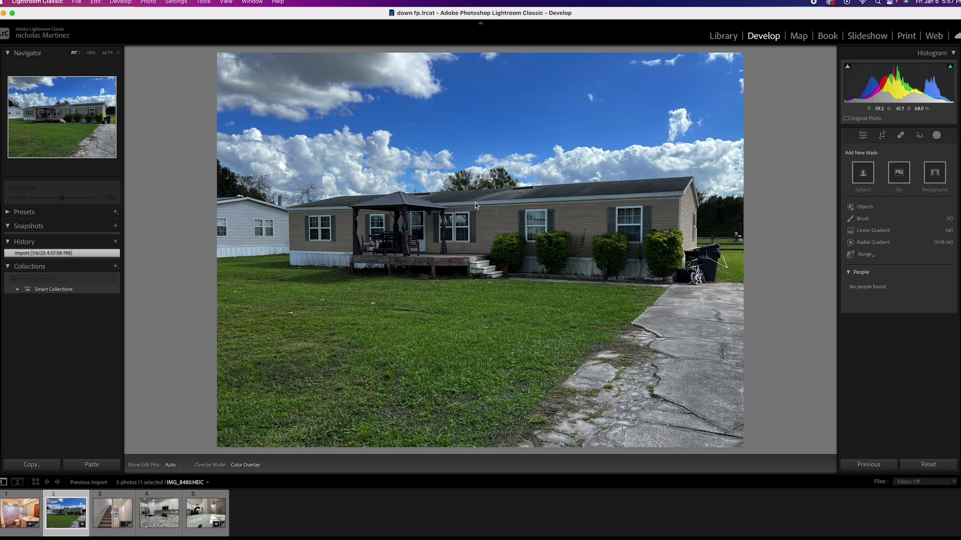
# Apply automatic tone settings to the house exterior photo, then set exposure to +0.30 and highlights to -85.
pyautogui.click(863, 135)
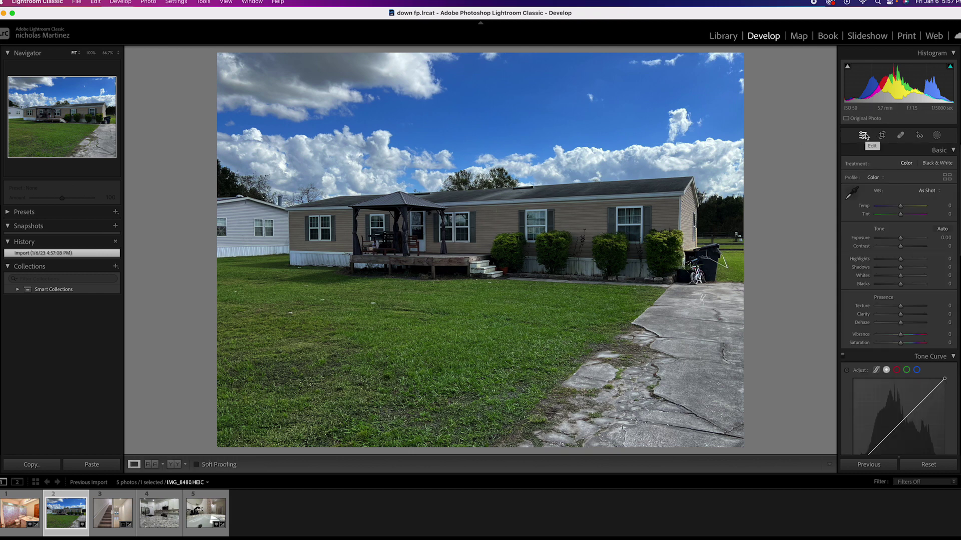
pyautogui.click(942, 229)
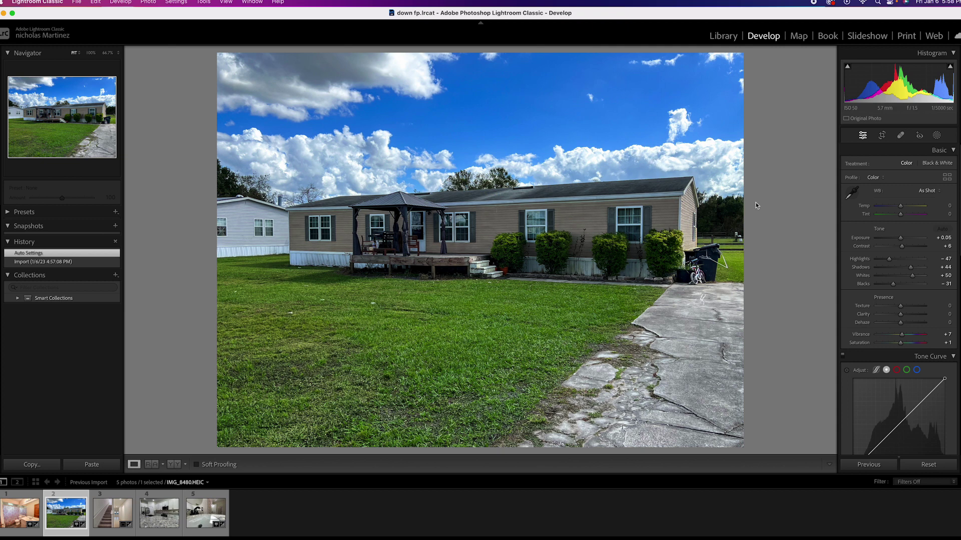
pyautogui.moveTo(899, 241); pyautogui.dragTo(881, 256)
# Raise saturation and lower luminance for the greens, and set yellow saturation to +42 and yellow luminance to -27.
pyautogui.scroll(-10, 881, 256)
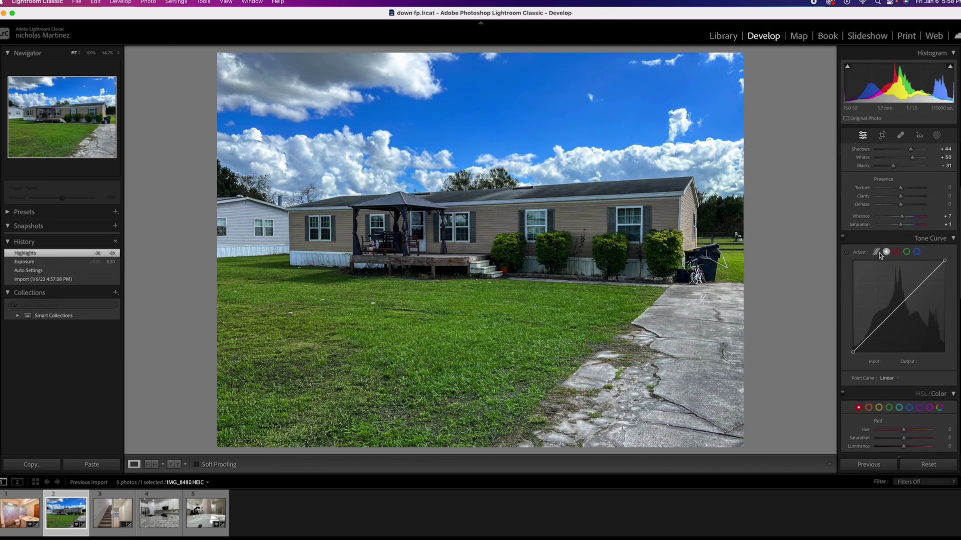
pyautogui.scroll(-3, 880, 250)
pyautogui.scroll(4, 878, 245)
pyautogui.click(888, 238)
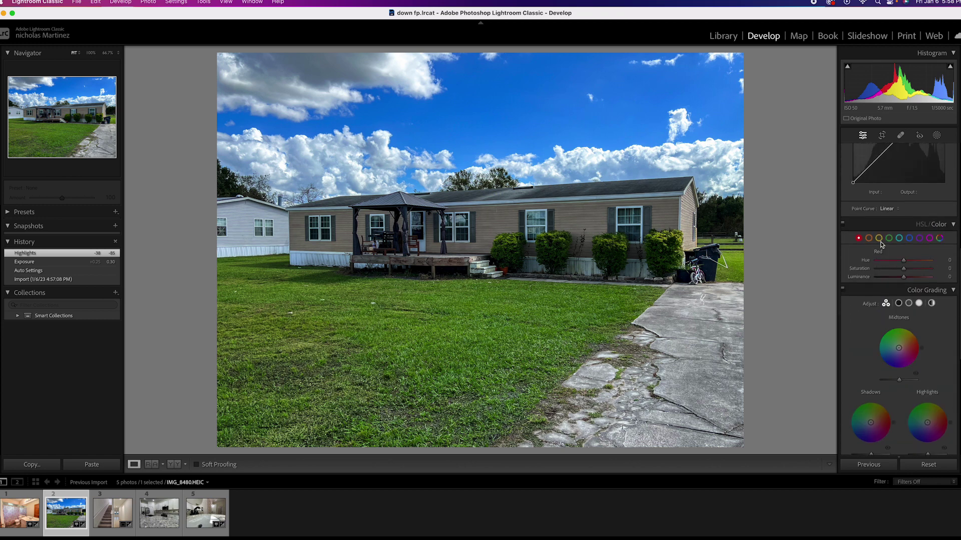
pyautogui.moveTo(904, 269); pyautogui.dragTo(913, 270)
pyautogui.moveTo(906, 279)
pyautogui.mouseDown()
pyautogui.moveTo(895, 278)
pyautogui.moveTo(912, 271)
pyautogui.moveTo(896, 277)
pyautogui.mouseUp()
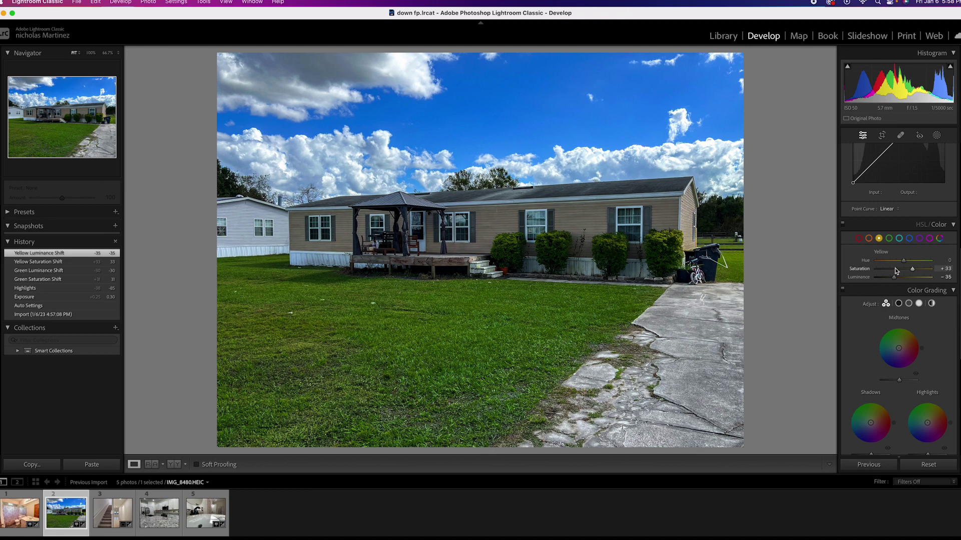
pyautogui.scroll(15, 895, 268)
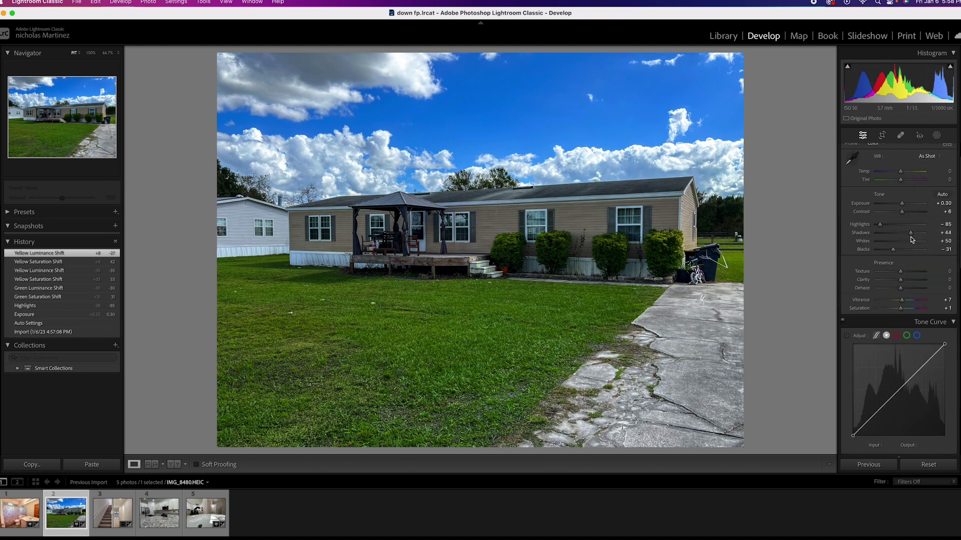
# Create a Select Subject mask of the house and subtract the neighboring white house from it with a brush up to size 5.
pyautogui.click(937, 136)
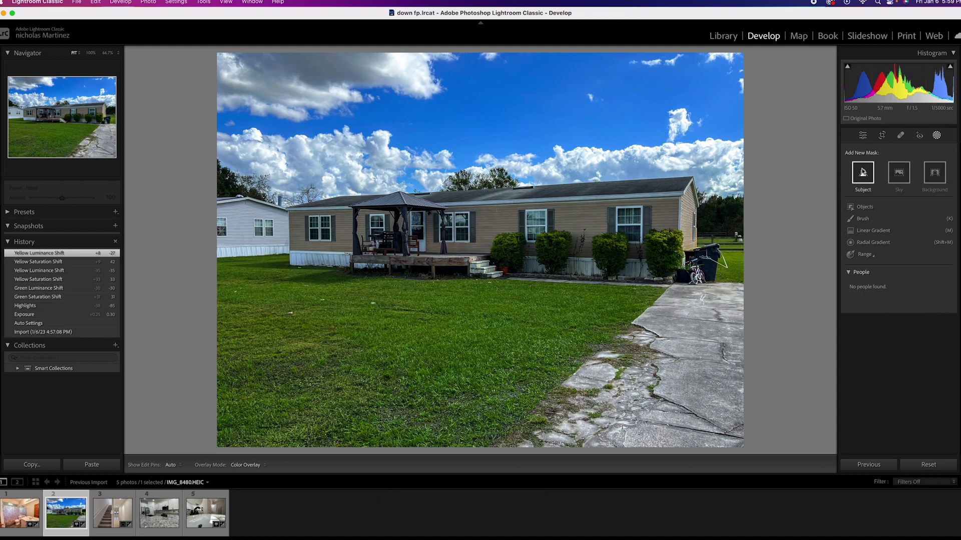
pyautogui.click(862, 171)
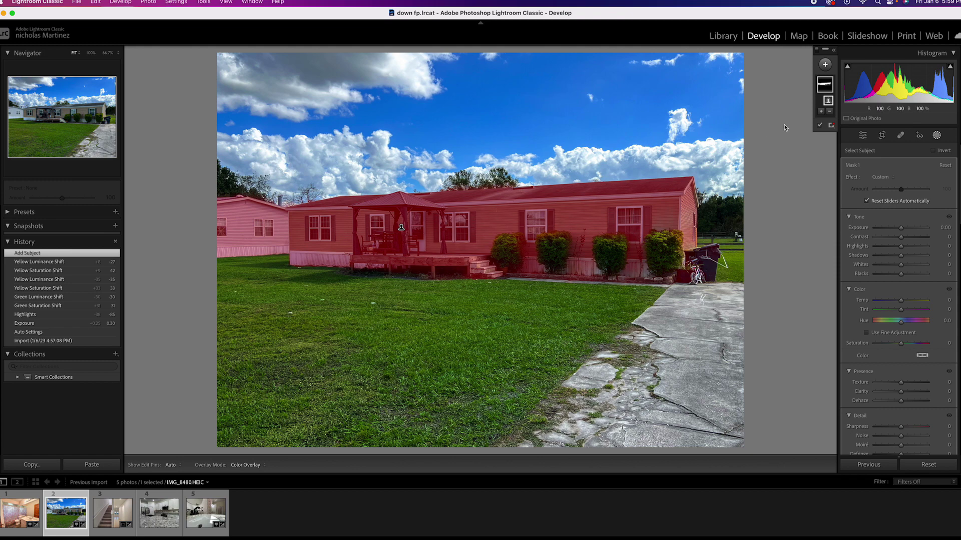
pyautogui.click(830, 112)
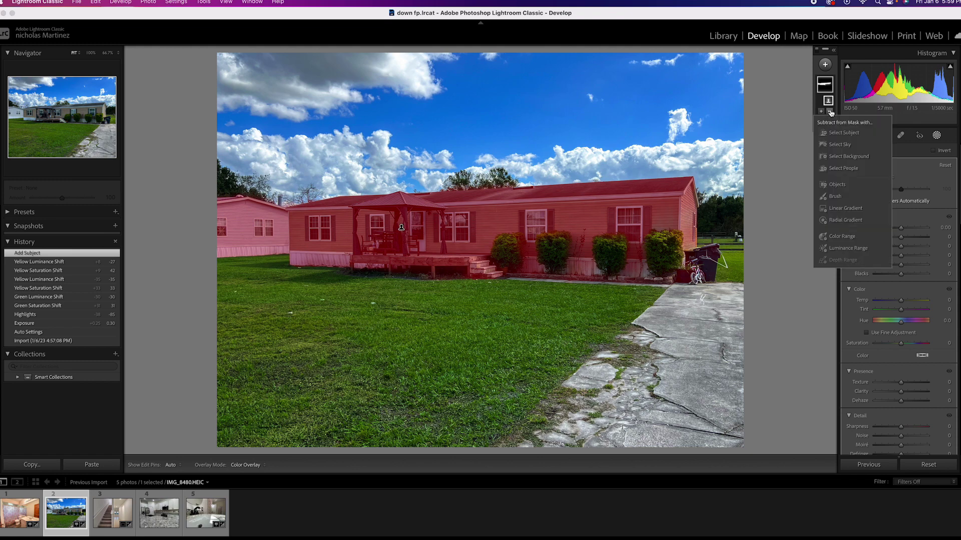
pyautogui.click(839, 198)
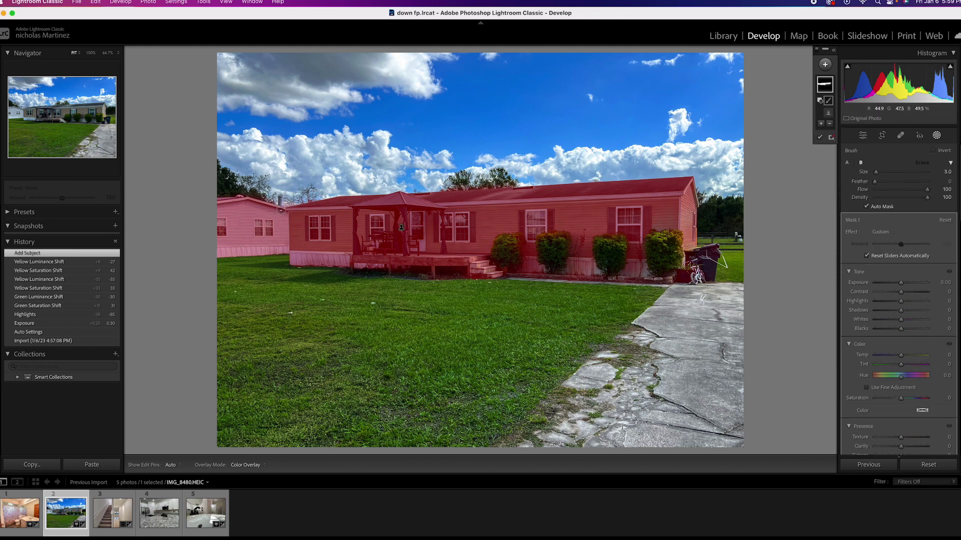
pyautogui.press('h')
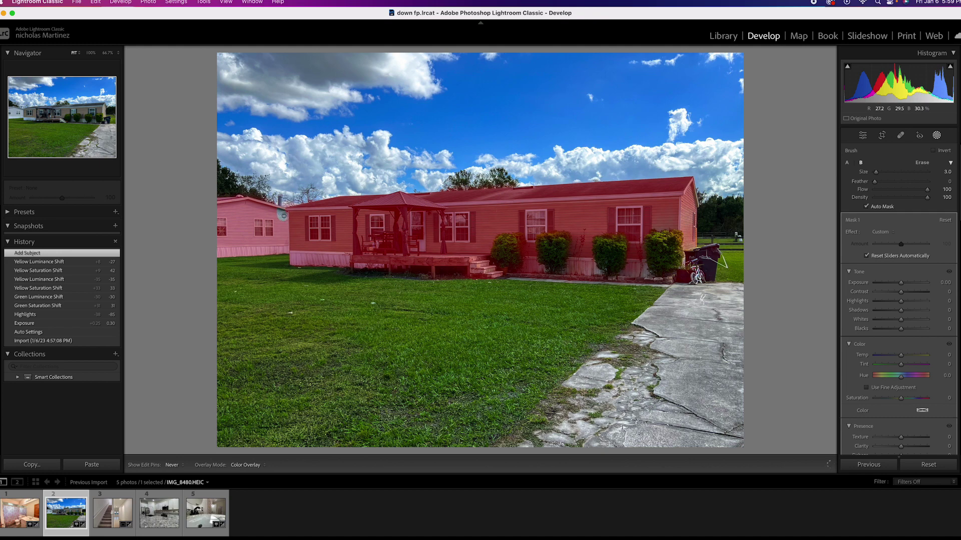
pyautogui.press('h')
pyautogui.moveTo(283, 256); pyautogui.dragTo(281, 211)
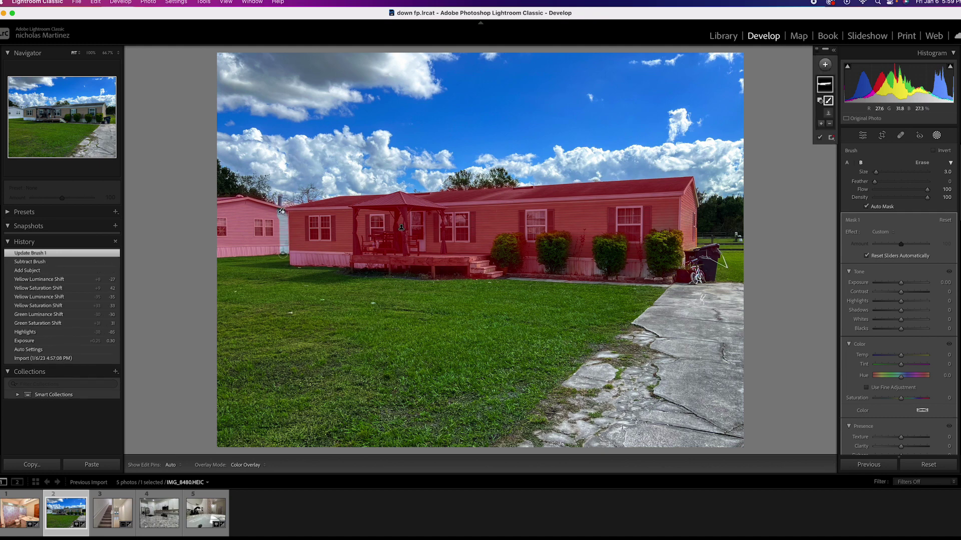
pyautogui.press('h')
pyautogui.moveTo(277, 215); pyautogui.dragTo(281, 210)
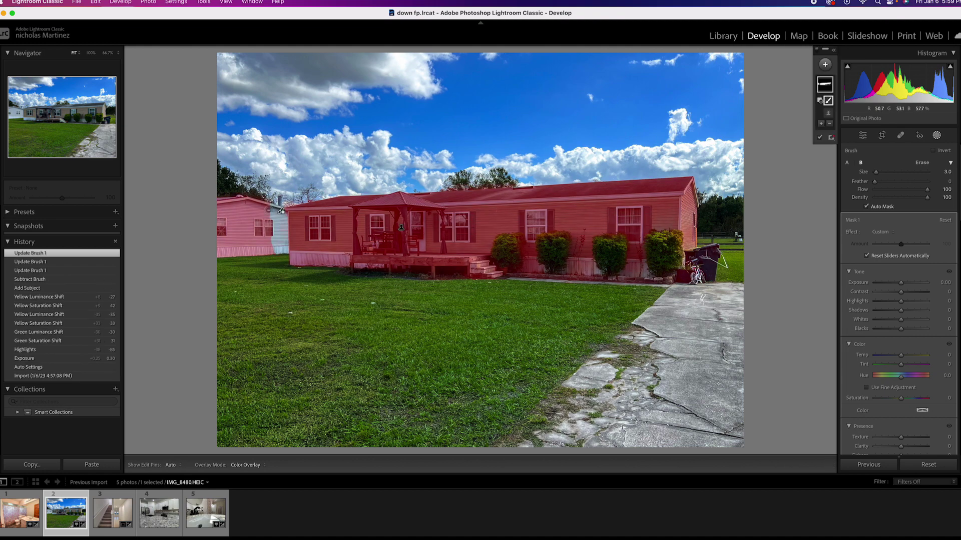
pyautogui.press(']')
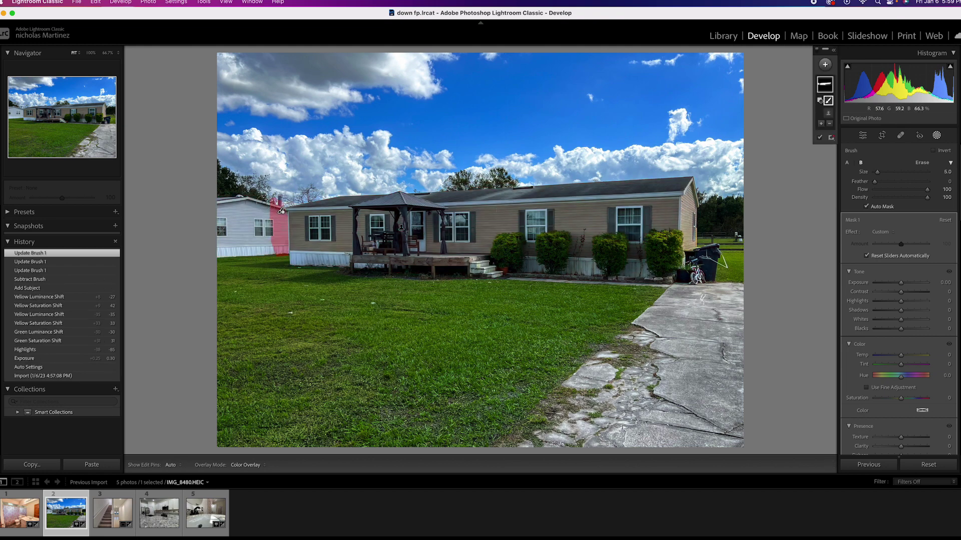
pyautogui.press('h')
pyautogui.moveTo(253, 197)
pyautogui.mouseDown()
pyautogui.moveTo(213, 198)
pyautogui.moveTo(215, 209)
pyautogui.moveTo(231, 193)
pyautogui.moveTo(221, 262)
pyautogui.moveTo(237, 221)
pyautogui.moveTo(242, 246)
pyautogui.moveTo(247, 236)
pyautogui.moveTo(249, 207)
pyautogui.moveTo(260, 257)
pyautogui.moveTo(268, 218)
pyautogui.moveTo(275, 247)
pyautogui.mouseUp()
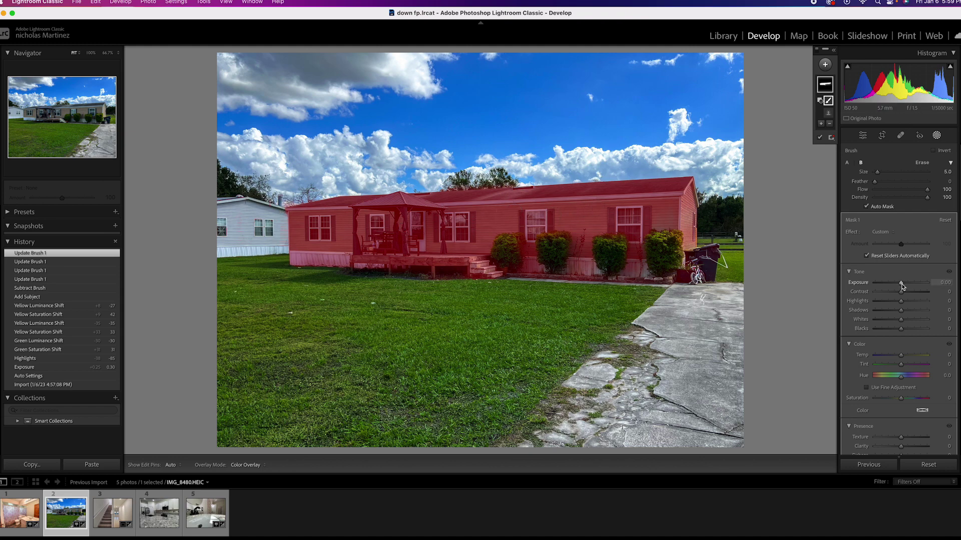
# Adjust the house mask to exposure 0.20, highlights -17, shadows 15, whites -16 and blacks 0, and delete the extra object selection.
pyautogui.moveTo(903, 285); pyautogui.dragTo(903, 284)
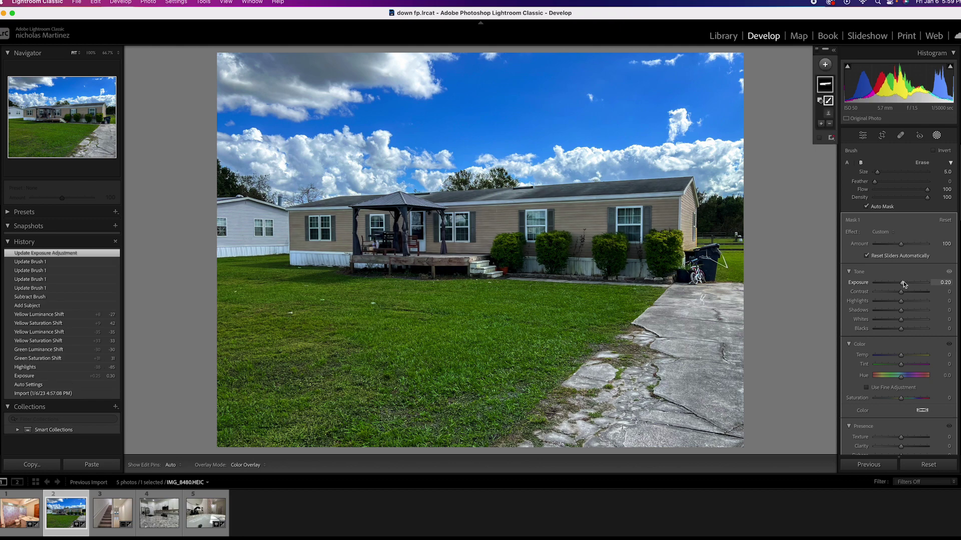
pyautogui.moveTo(902, 302); pyautogui.dragTo(904, 326)
pyautogui.scroll(-1, 899, 328)
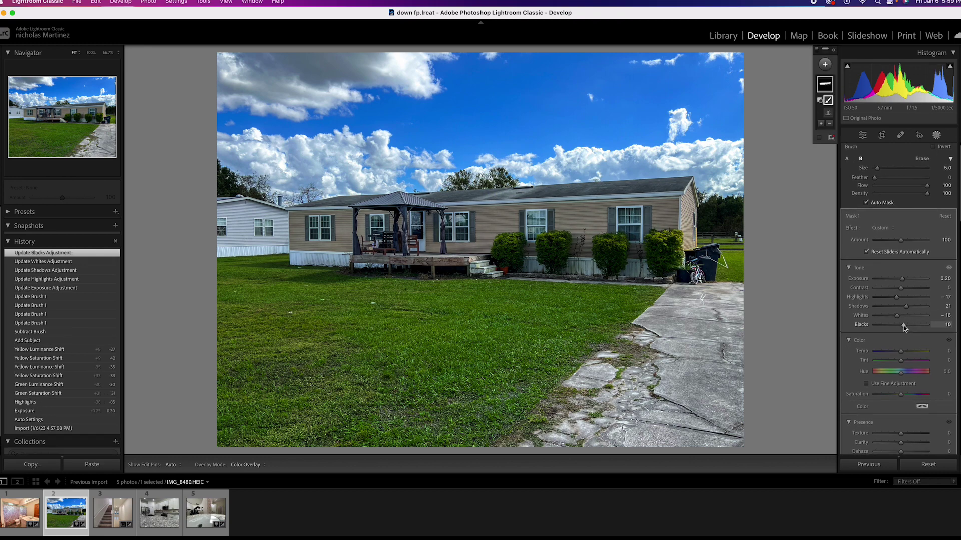
pyautogui.doubleClick(903, 325)
pyautogui.moveTo(906, 312); pyautogui.dragTo(903, 310)
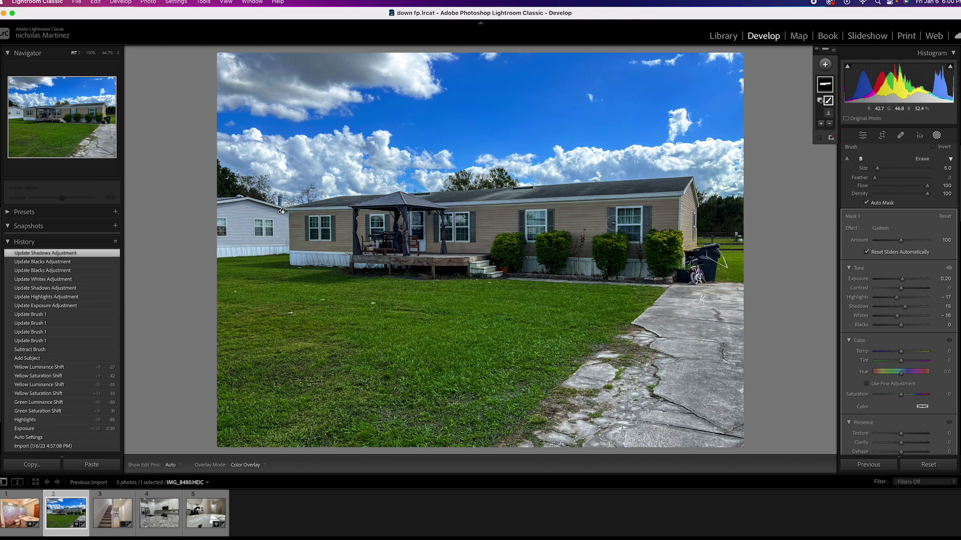
pyautogui.press('Delete')
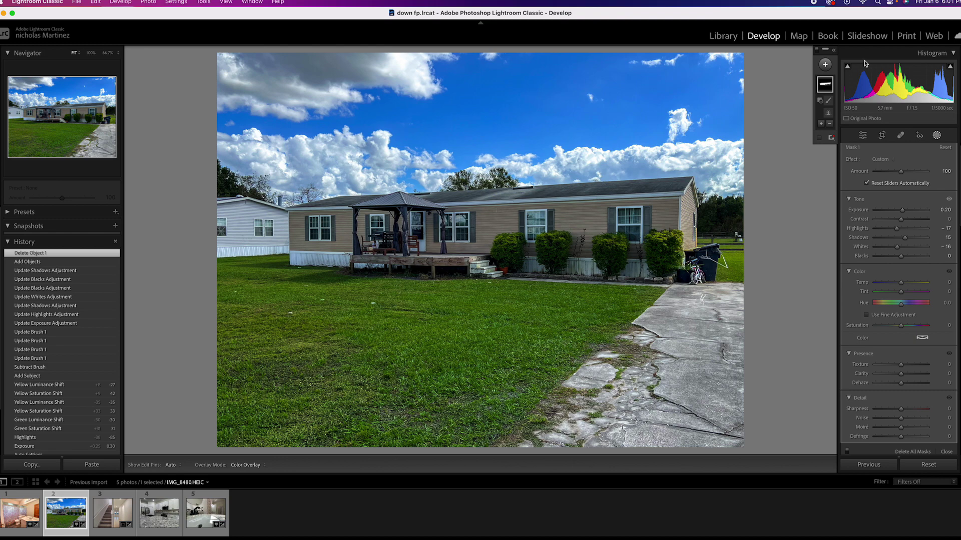
# Add a sky mask and set its exposure to 0.38, highlights to -11 and blacks to 15.
pyautogui.click(825, 65)
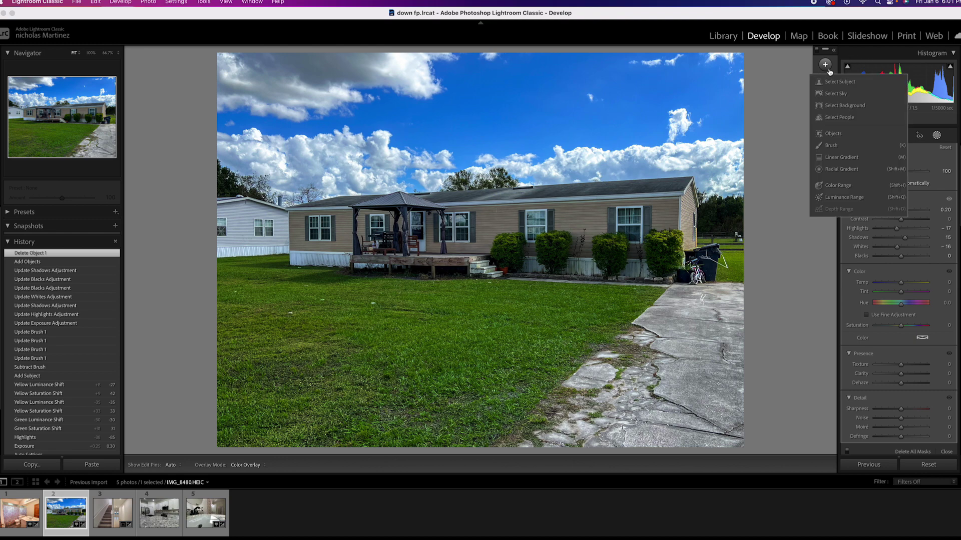
pyautogui.click(835, 93)
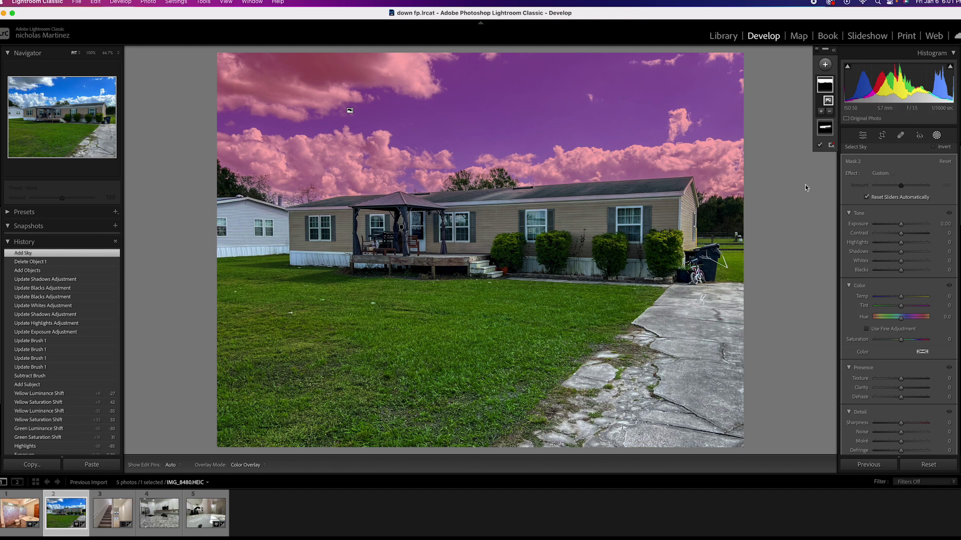
pyautogui.moveTo(901, 224); pyautogui.dragTo(906, 271)
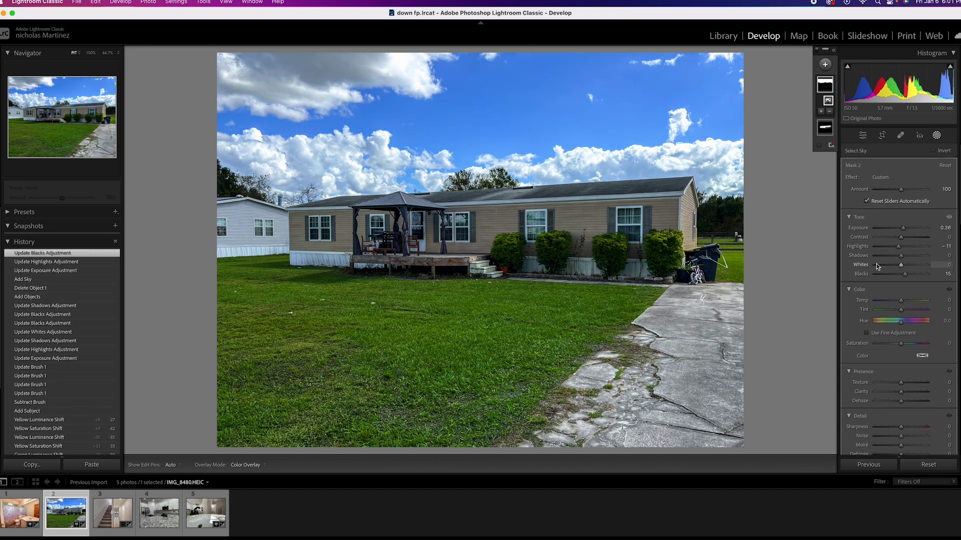
# Set the blue saturation of the whole photo to +14 in the color mixer.
pyautogui.scroll(-15, 889, 261)
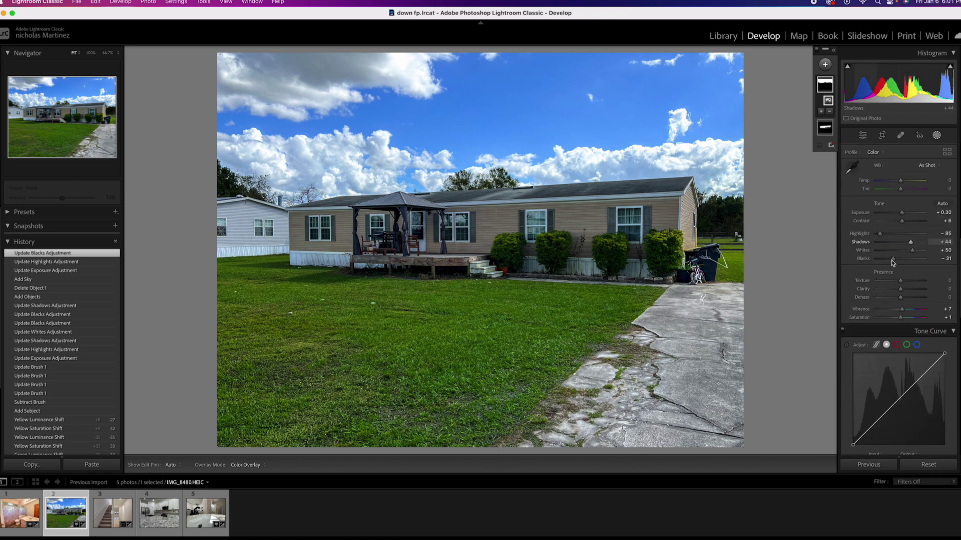
pyautogui.scroll(-6, 890, 260)
pyautogui.click(910, 218)
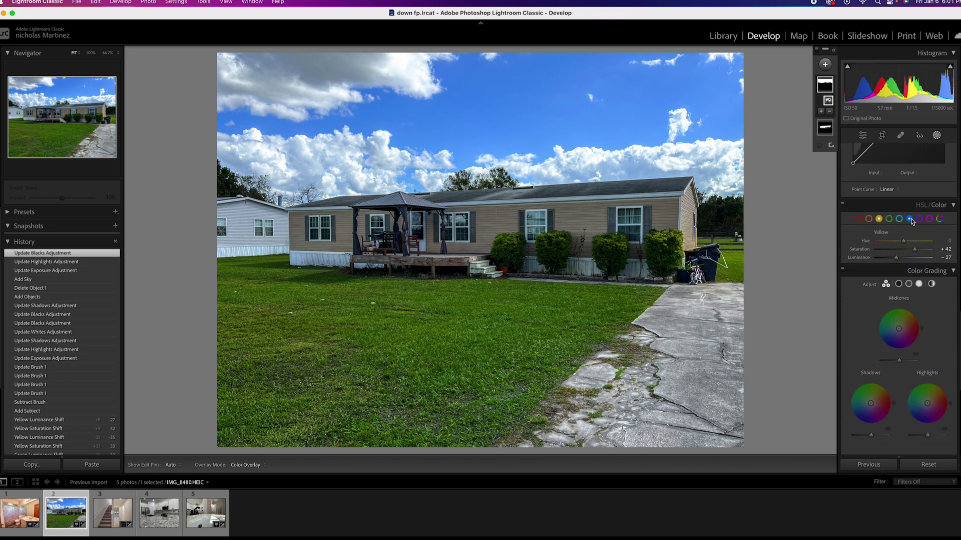
pyautogui.moveTo(906, 250)
pyautogui.mouseDown()
pyautogui.moveTo(917, 250)
pyautogui.moveTo(908, 249)
pyautogui.mouseUp()
# Test the photo's overall saturation at +100, then set it to +3.
pyautogui.scroll(5, 908, 250)
pyautogui.scroll(6, 909, 249)
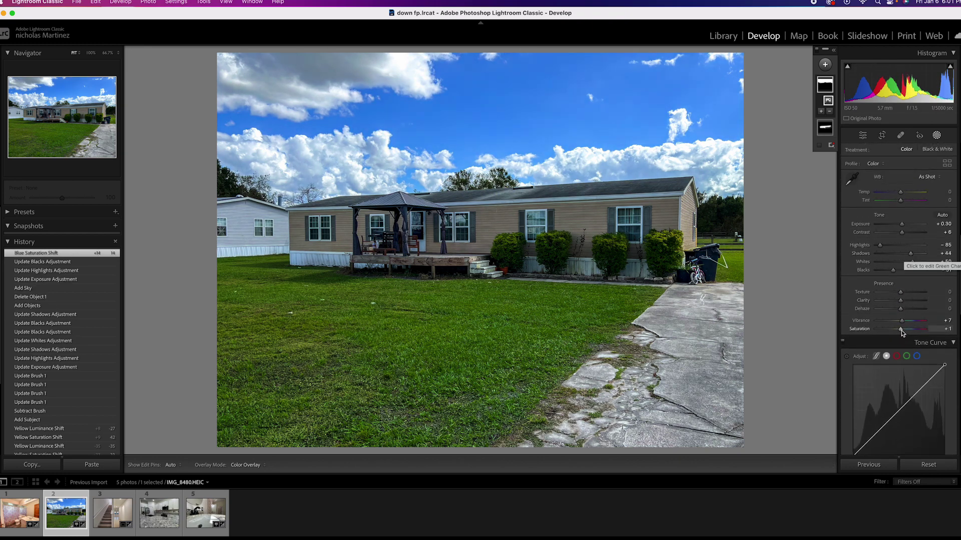
pyautogui.moveTo(901, 329); pyautogui.dragTo(952, 334)
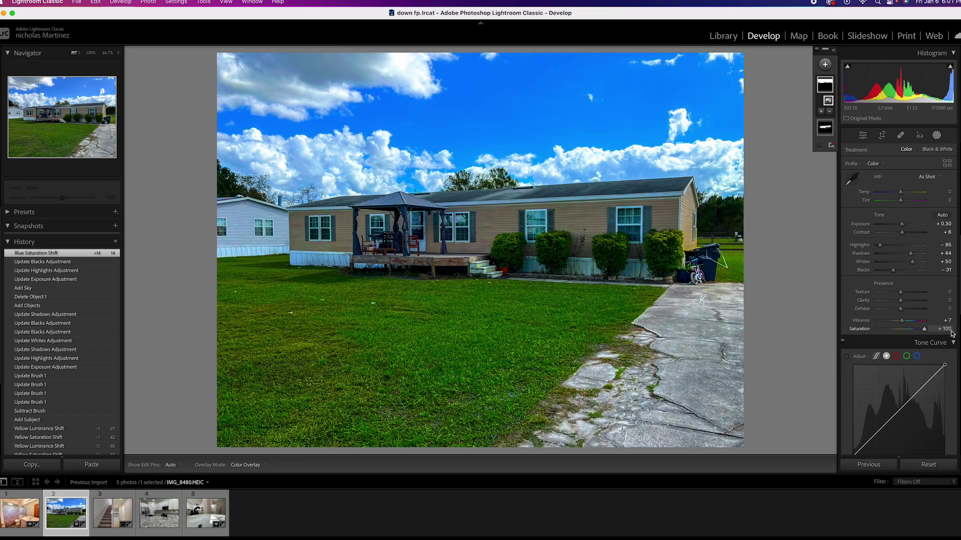
pyautogui.moveTo(952, 334); pyautogui.dragTo(902, 332)
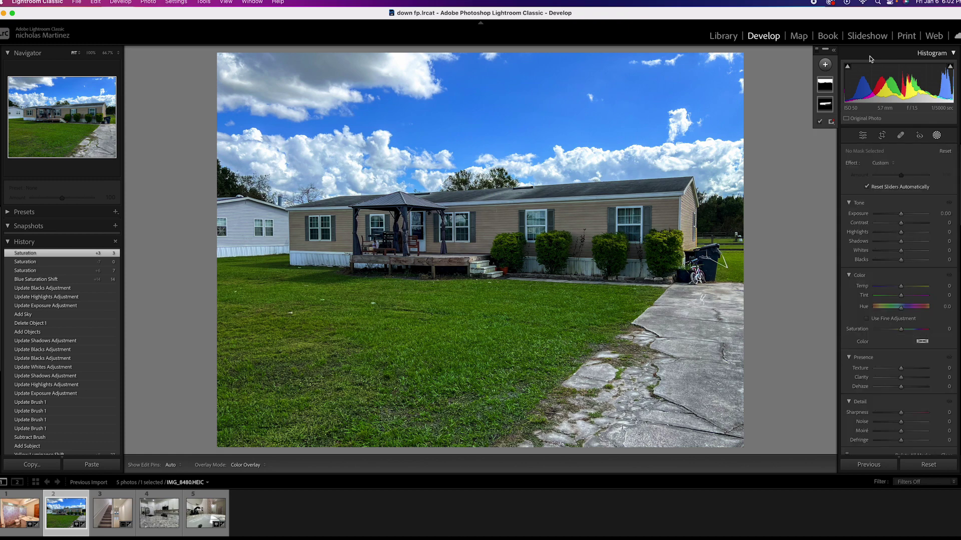
# Create an object mask on the bush beside the porch steps and add the second bush to it.
pyautogui.click(825, 64)
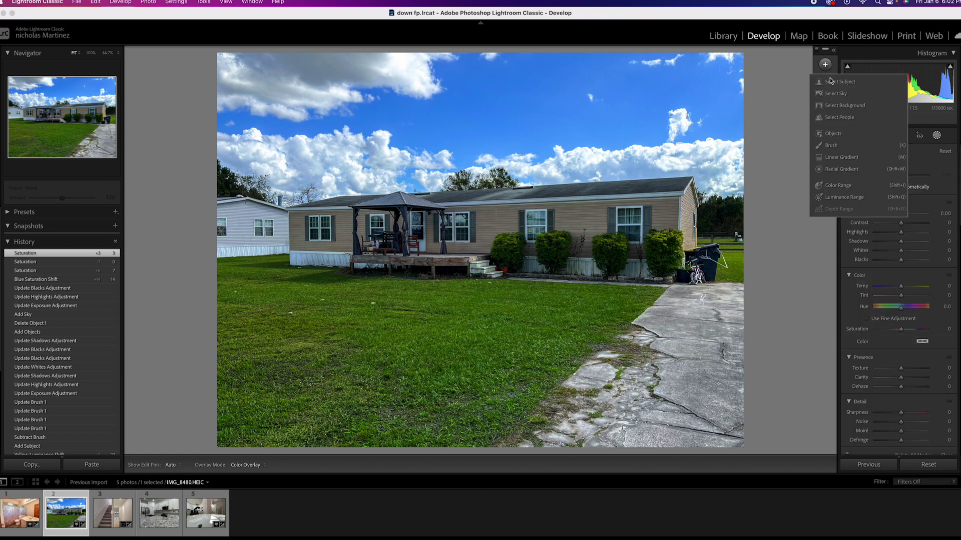
pyautogui.click(834, 134)
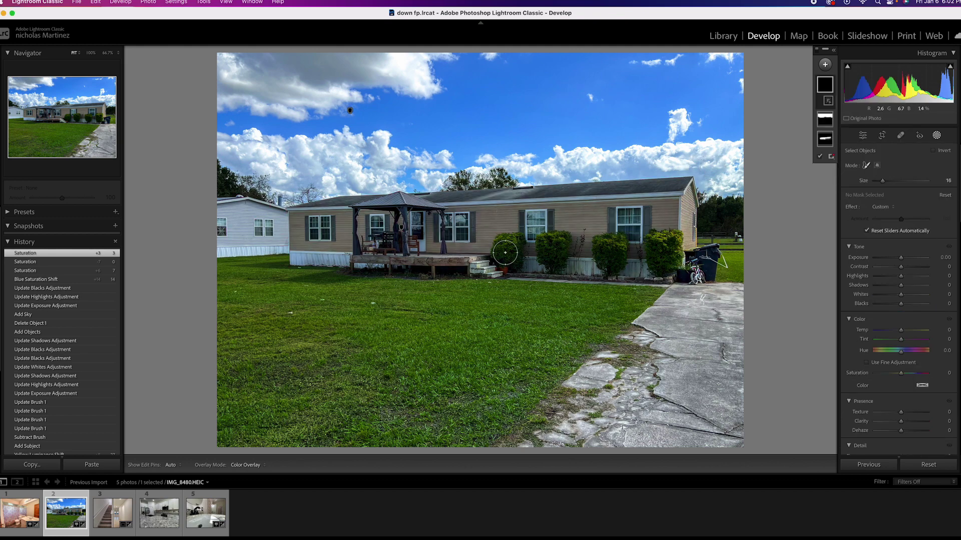
pyautogui.moveTo(507, 248)
pyautogui.mouseDown()
pyautogui.moveTo(512, 254)
pyautogui.moveTo(505, 244)
pyautogui.moveTo(515, 236)
pyautogui.mouseUp()
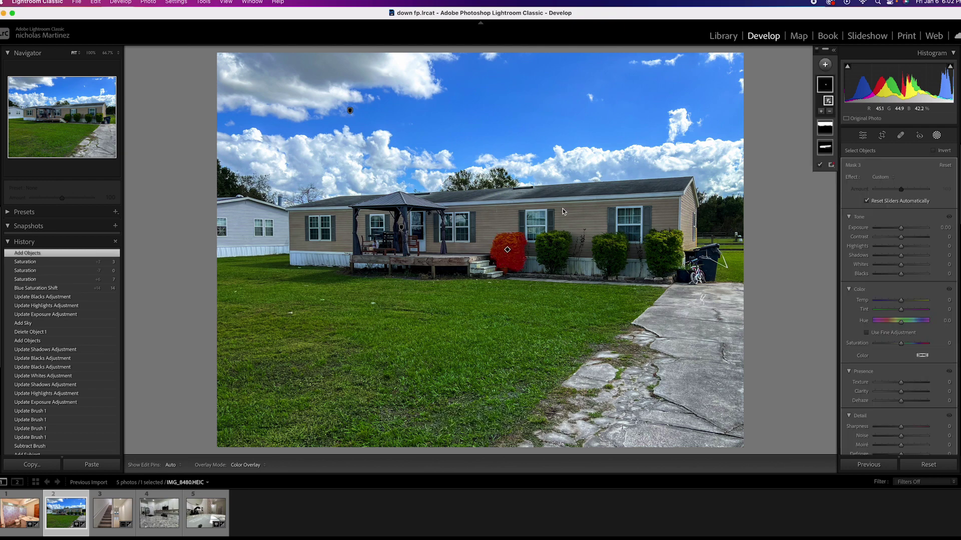
pyautogui.click(822, 115)
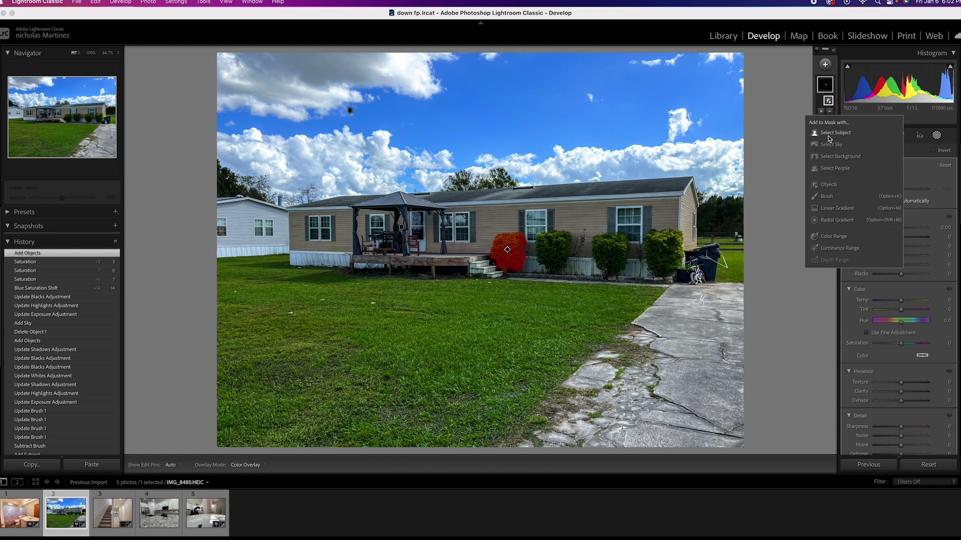
pyautogui.click(828, 186)
pyautogui.moveTo(563, 244)
pyautogui.mouseDown()
pyautogui.moveTo(549, 247)
pyautogui.moveTo(558, 252)
pyautogui.moveTo(560, 240)
pyautogui.moveTo(541, 236)
pyautogui.moveTo(552, 250)
pyautogui.mouseUp()
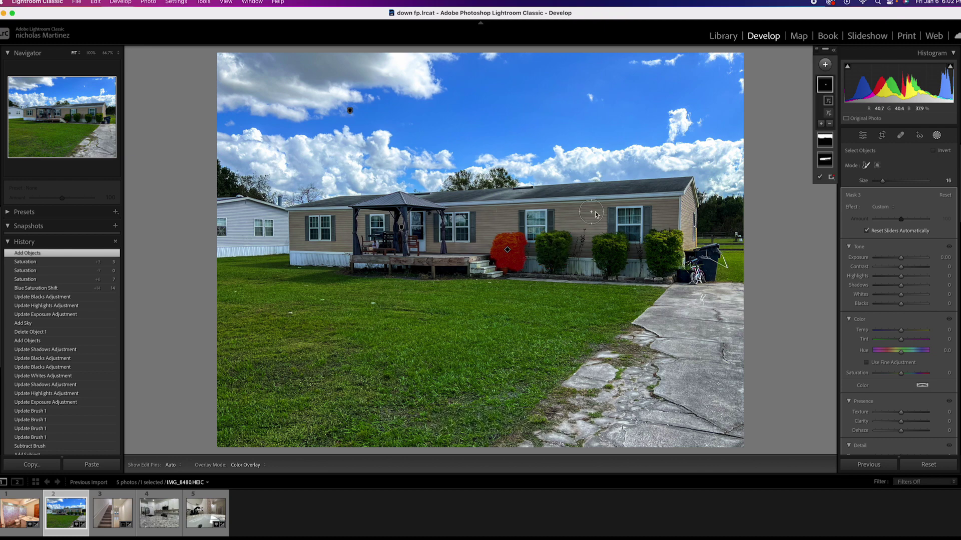
# Add the third bush and the fourth bush beside the driveway to the bush mask as objects.
pyautogui.click(821, 125)
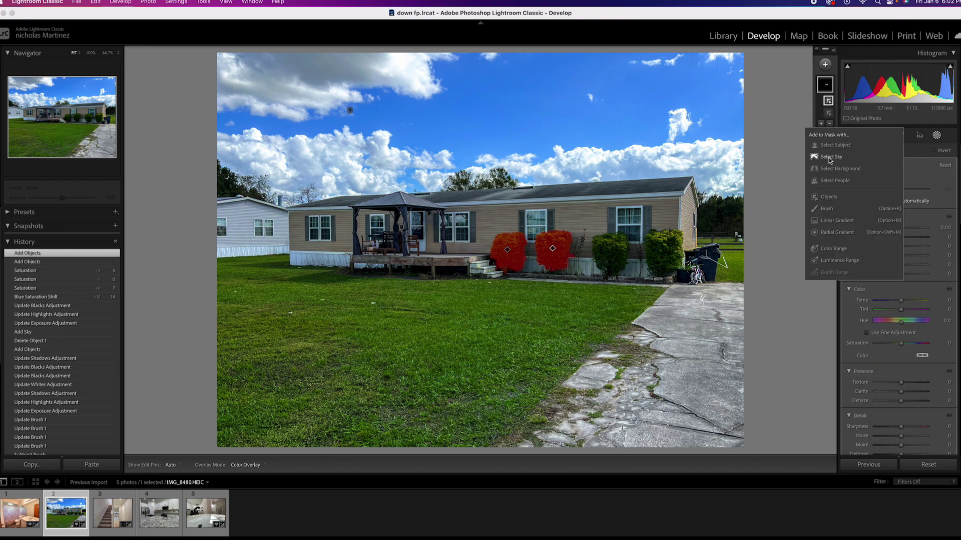
pyautogui.click(828, 160)
pyautogui.moveTo(591, 235)
pyautogui.mouseDown()
pyautogui.moveTo(612, 245)
pyautogui.moveTo(613, 258)
pyautogui.moveTo(603, 249)
pyautogui.mouseUp()
pyautogui.click(820, 137)
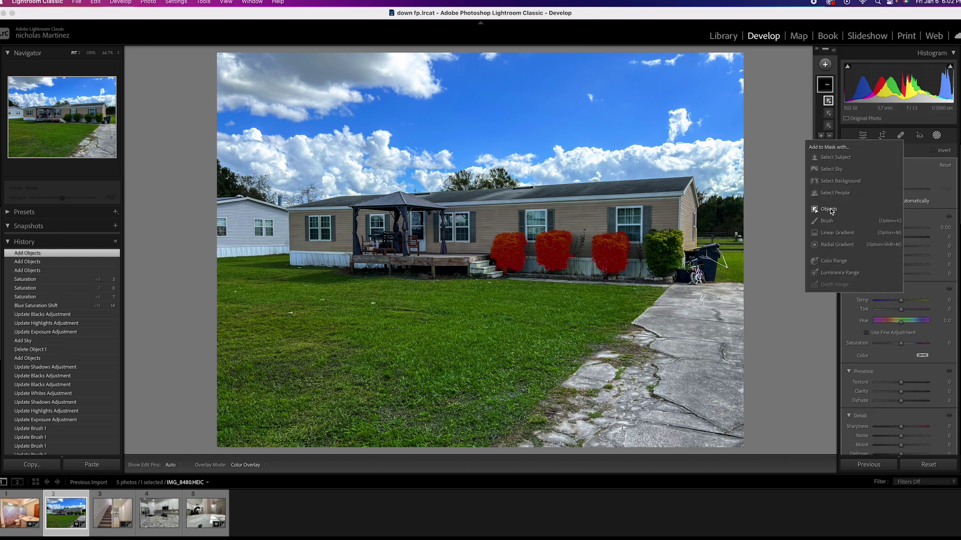
pyautogui.click(828, 212)
pyautogui.moveTo(665, 248)
pyautogui.mouseDown()
pyautogui.moveTo(669, 238)
pyautogui.moveTo(659, 259)
pyautogui.mouseUp()
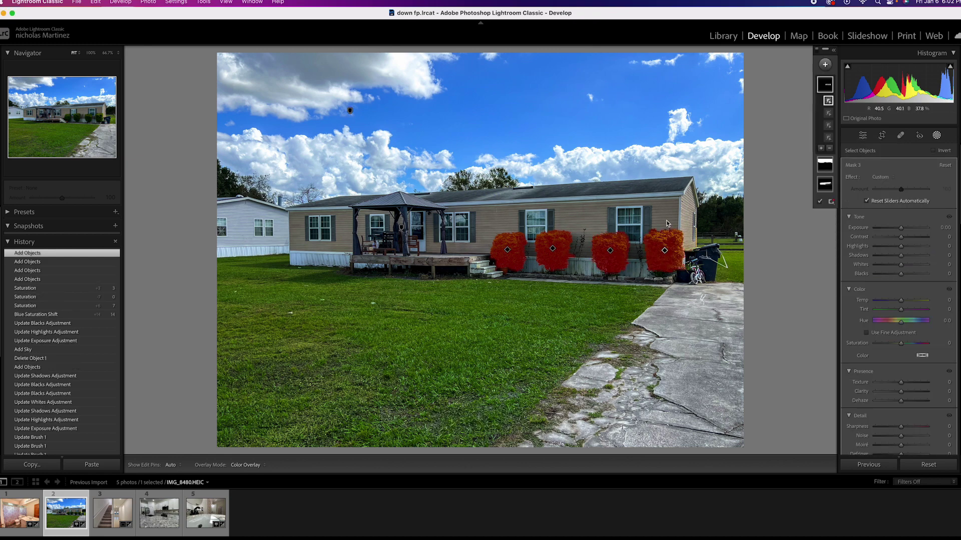
# Try recoloring the four masked bushes orange by shifting the bush mask's hue to -31.1.
pyautogui.scroll(-1, 884, 284)
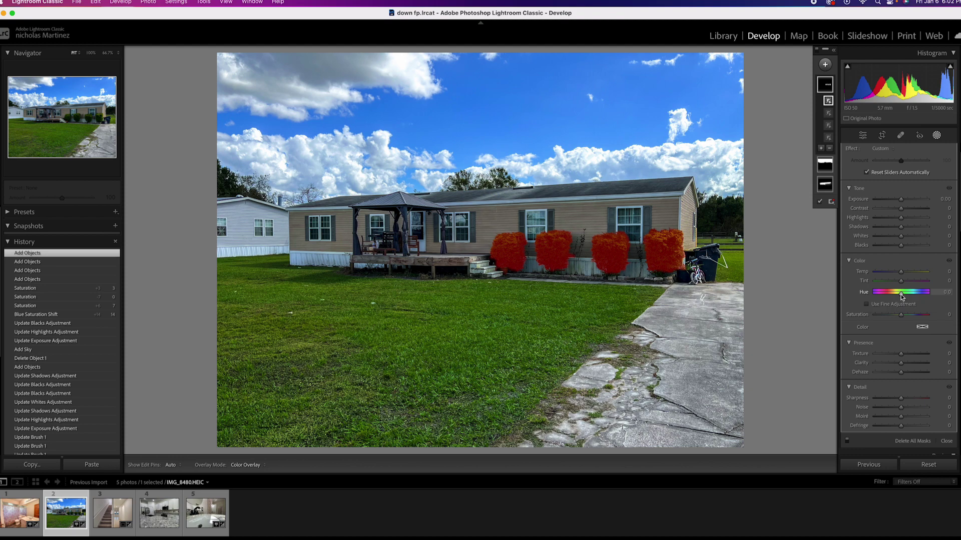
pyautogui.moveTo(900, 294); pyautogui.dragTo(897, 296)
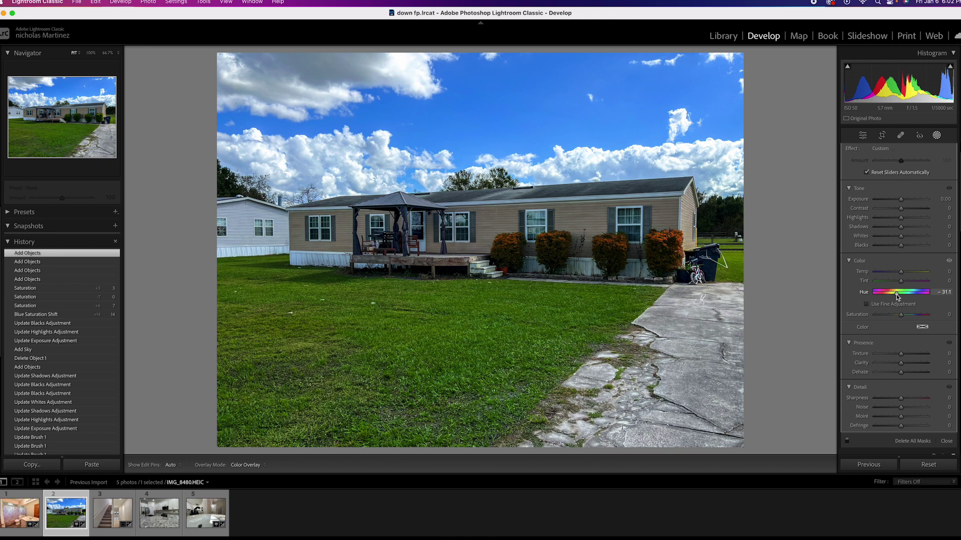
pyautogui.moveTo(897, 297); pyautogui.dragTo(897, 297)
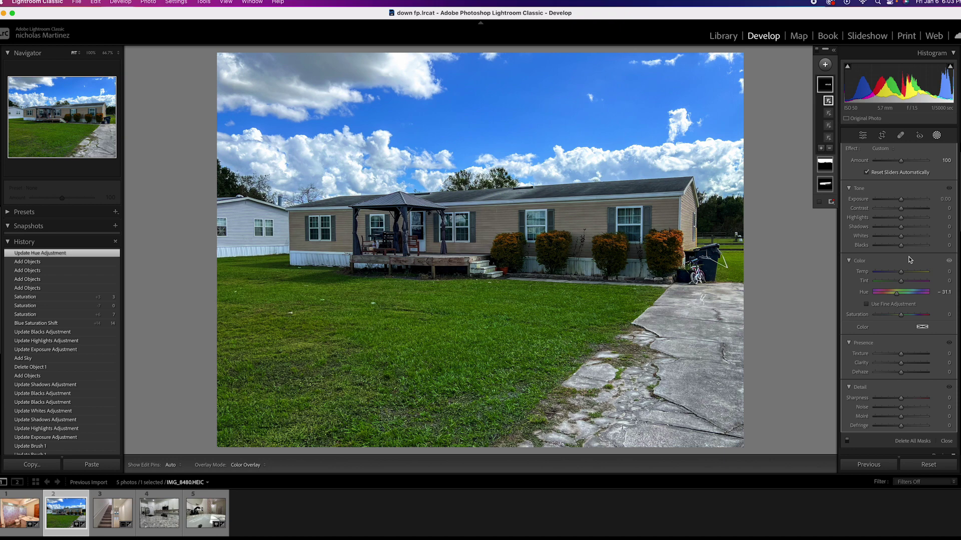
# Compare the house photo with its unedited version twice, and delete the mask covering the four bushes.
pyautogui.press('\\')
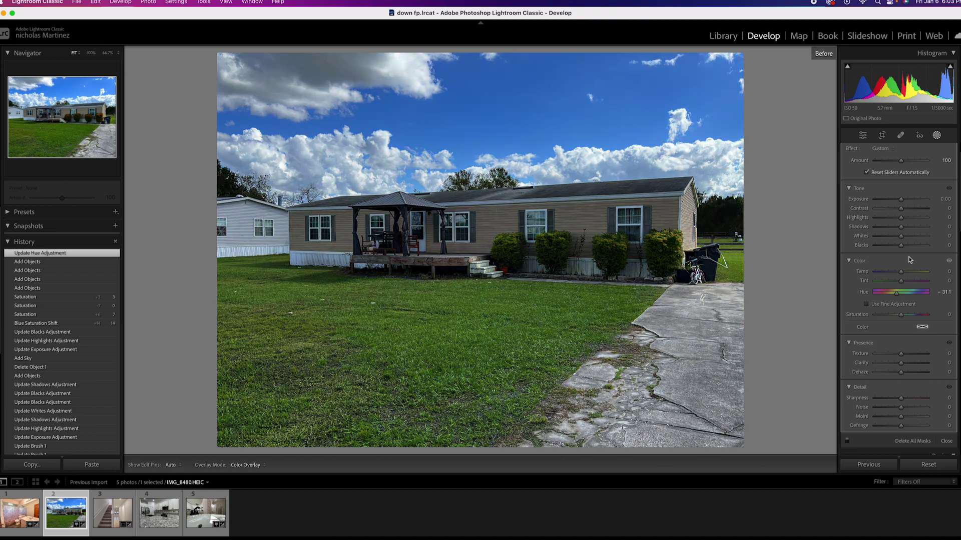
pyautogui.press('\\')
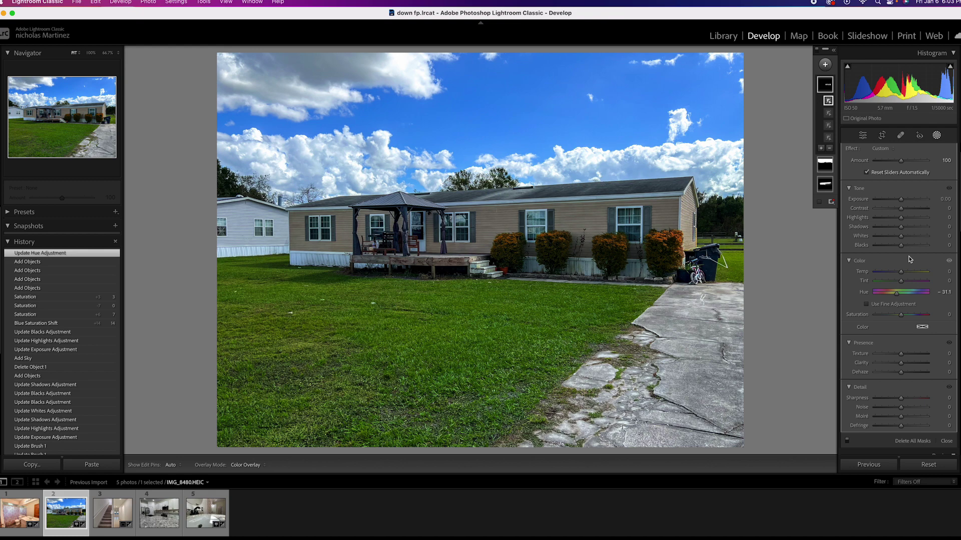
pyautogui.press('\\')
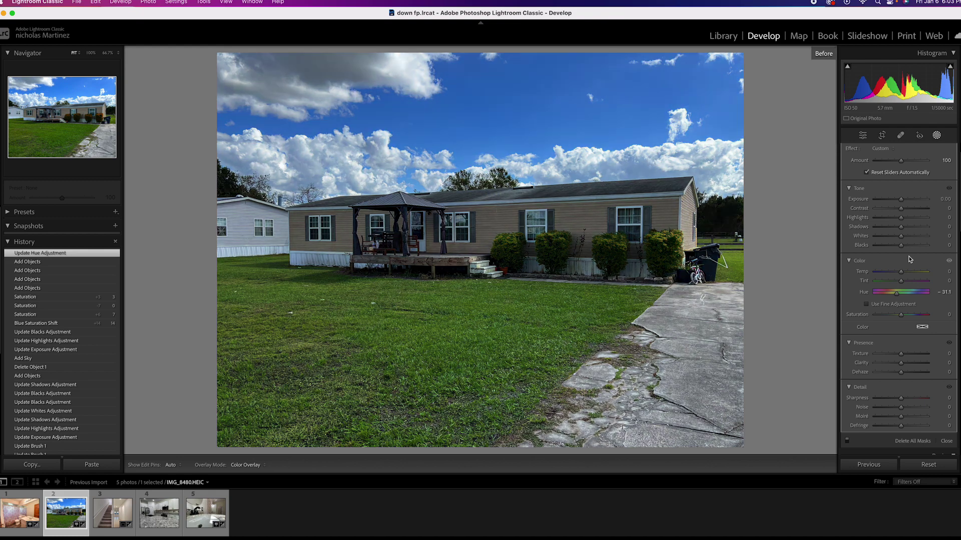
pyautogui.press('\\')
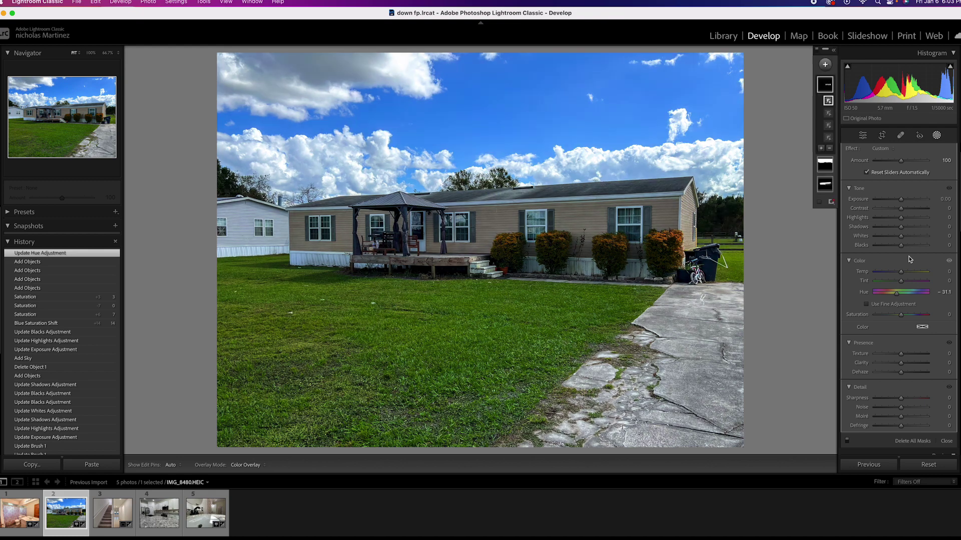
pyautogui.press('Delete')
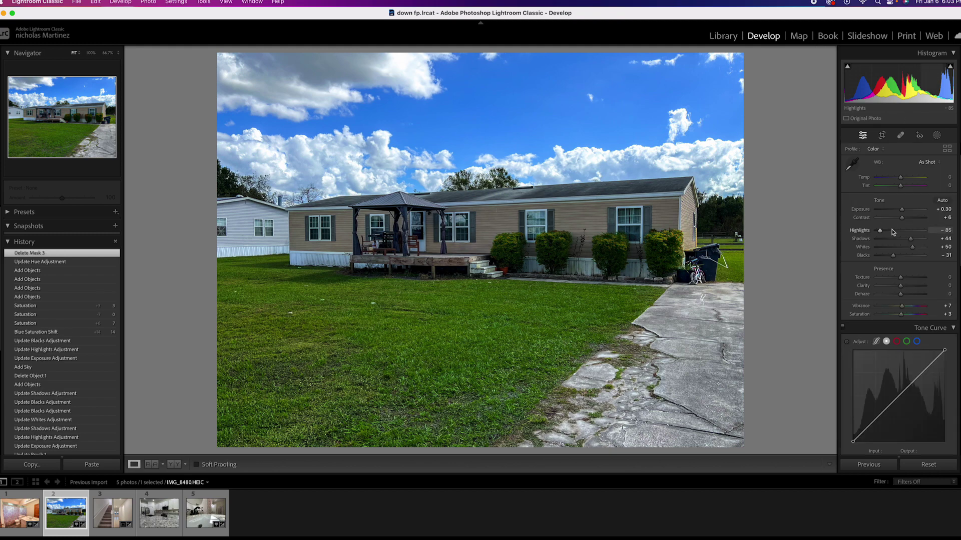